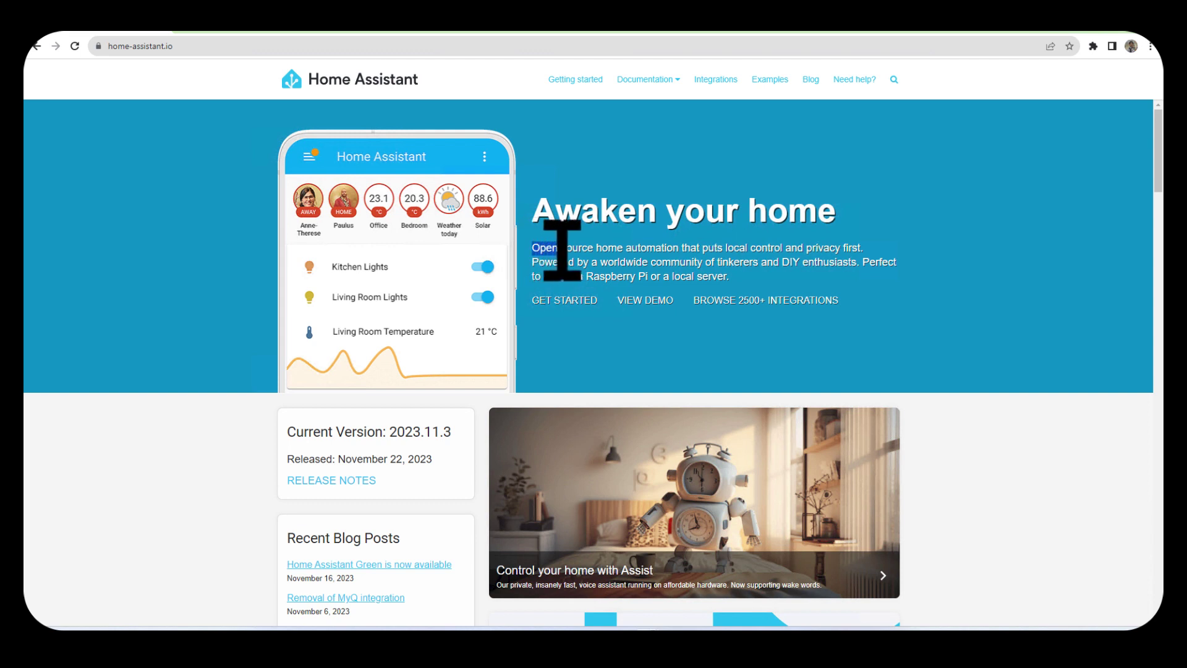
# Highlight the first line of the site tagline, then clear the selection, twice
pyautogui.moveTo(562, 251); pyautogui.dragTo(865, 249)
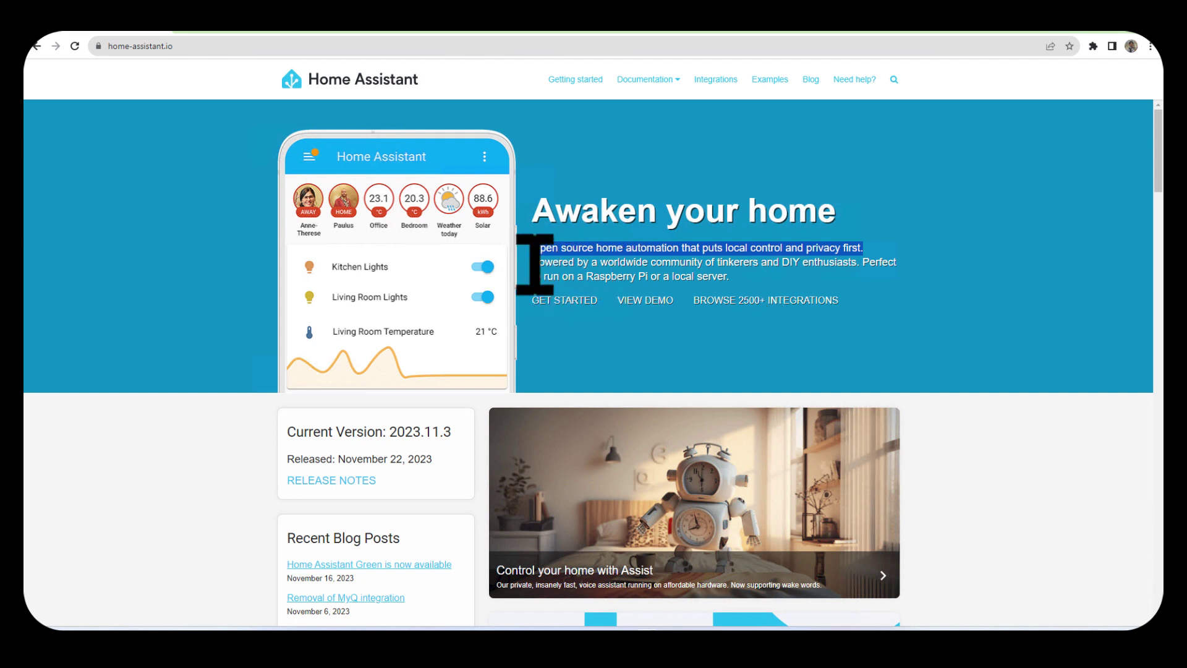
pyautogui.click(755, 320)
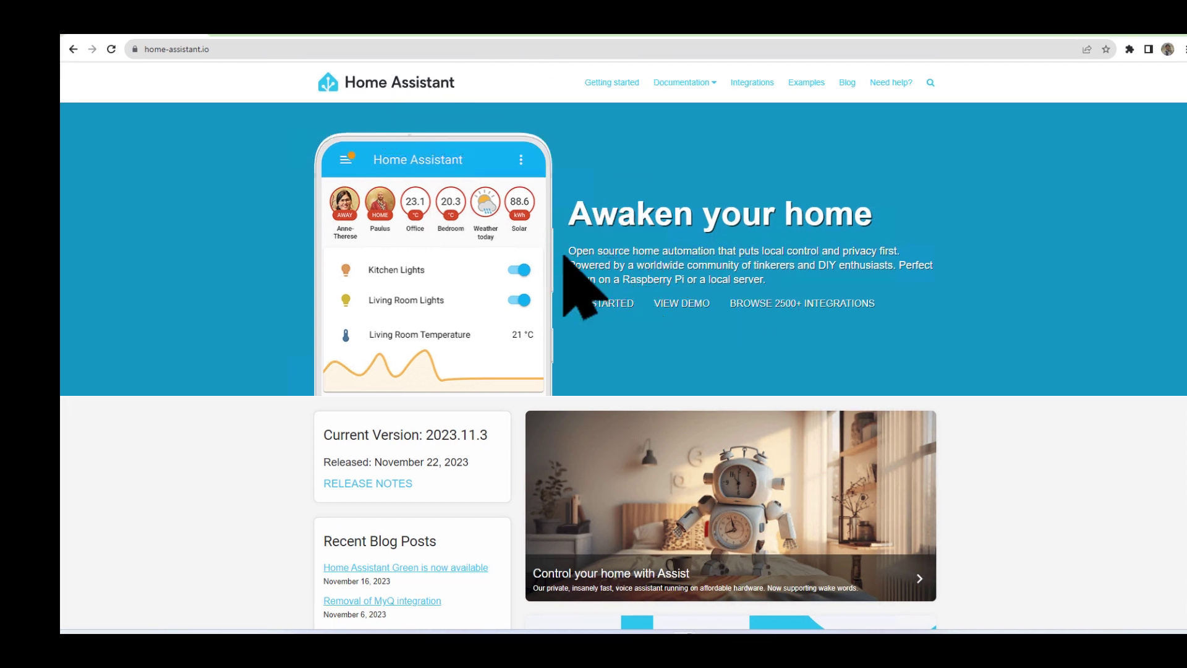
pyautogui.moveTo(599, 253); pyautogui.dragTo(905, 253)
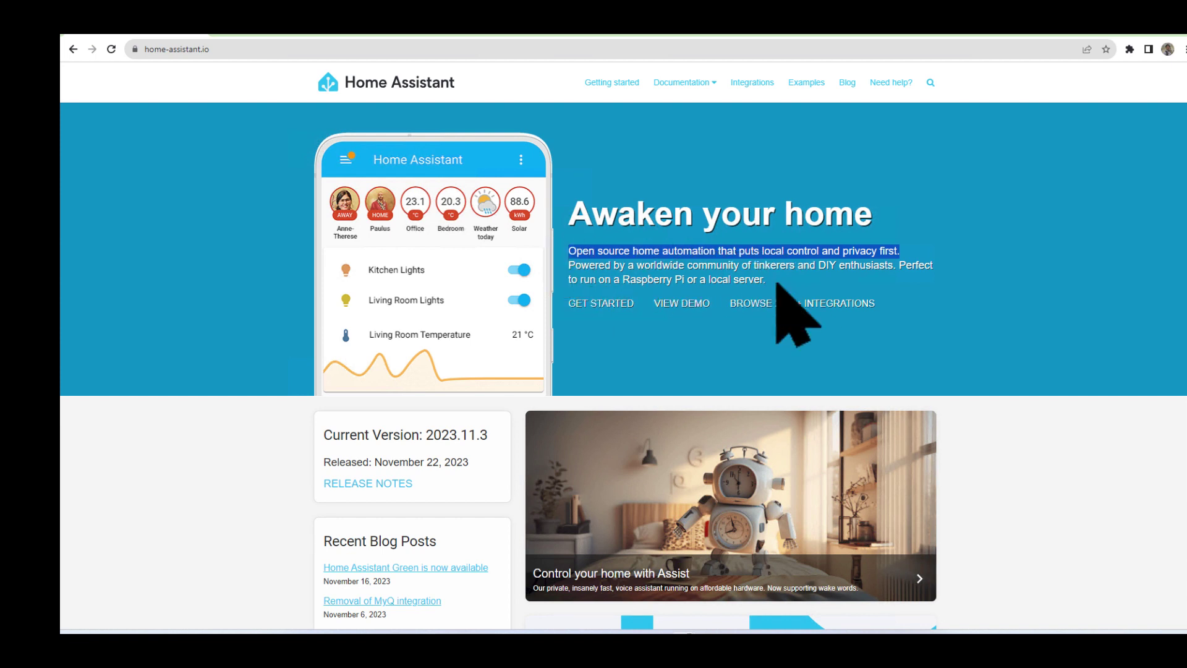
pyautogui.click(789, 316)
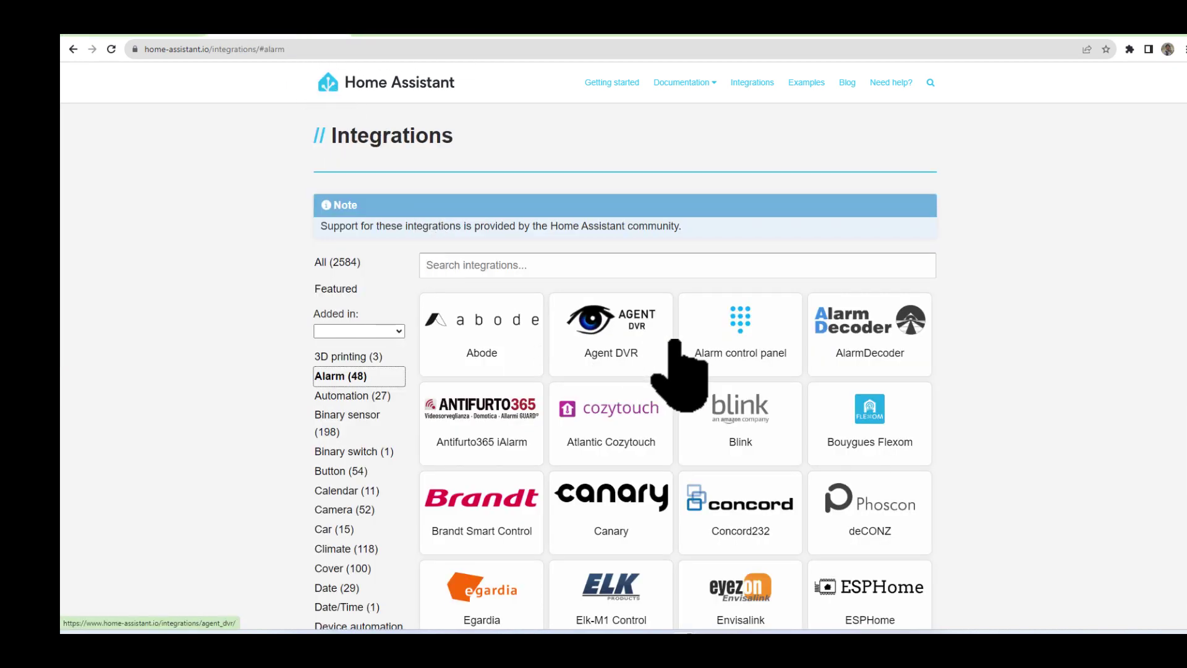
pyautogui.scroll(-1, 675, 346)
pyautogui.scroll(-1, 675, 346)
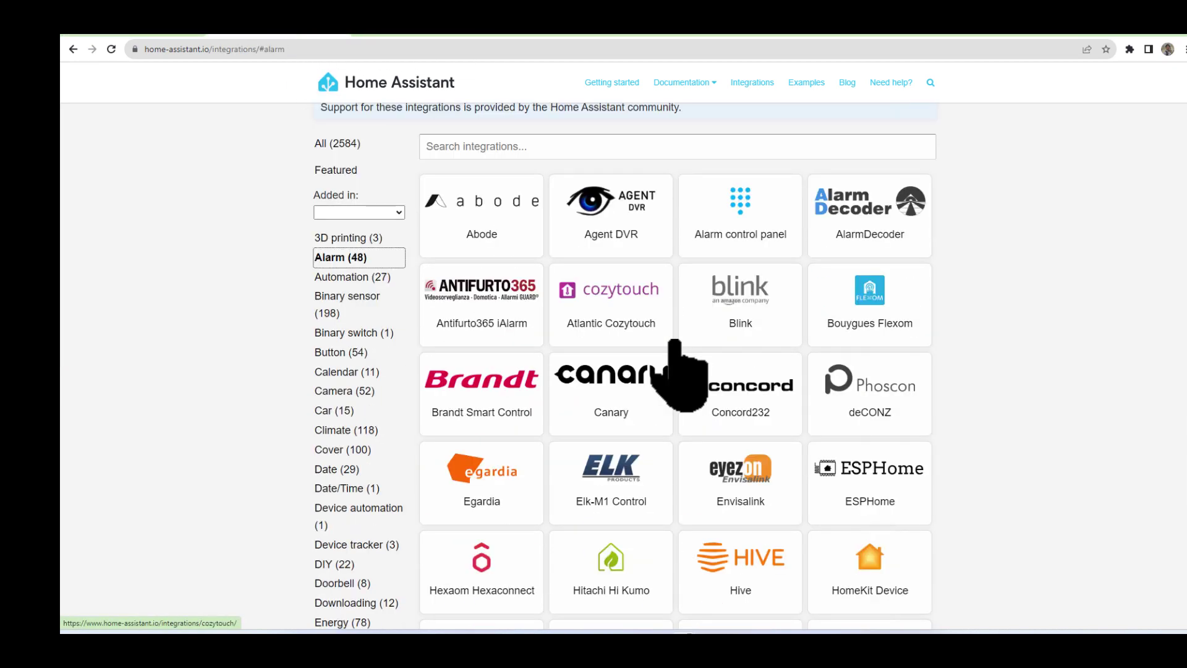
pyautogui.scroll(-1, 675, 362)
pyautogui.scroll(-1, 676, 363)
pyautogui.scroll(-1, 675, 362)
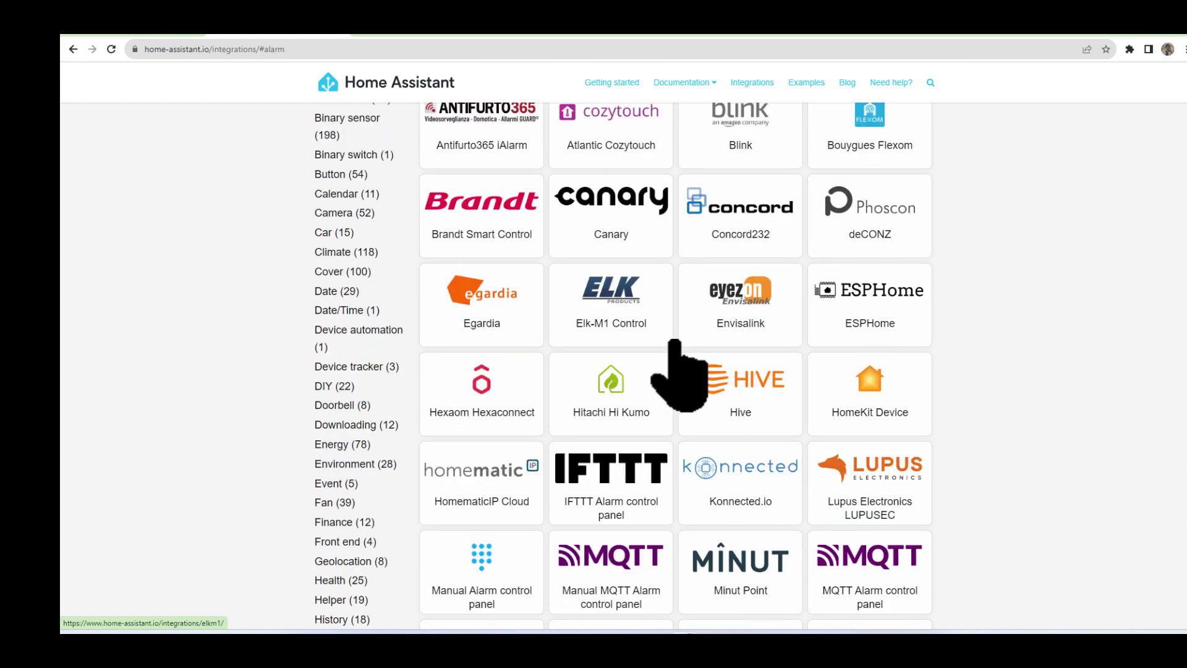
# Browse the Camera, Climate, Cover, Light and Media player integration categories
pyautogui.click(333, 213)
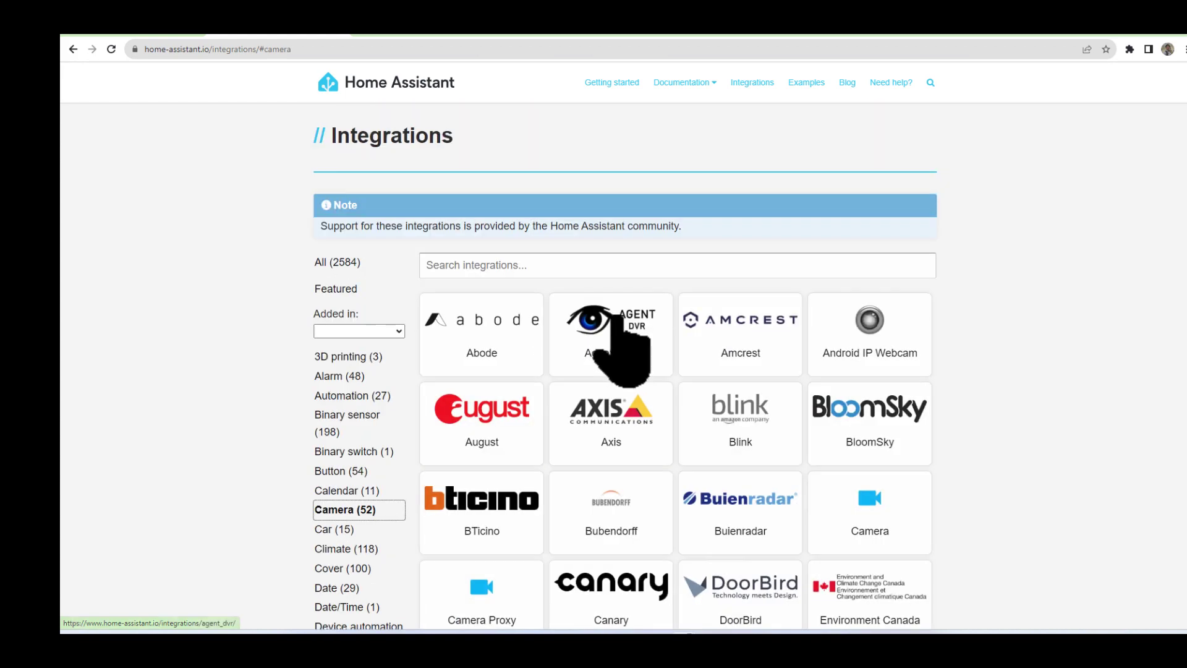
pyautogui.scroll(-1, 624, 351)
pyautogui.scroll(-1, 623, 350)
pyautogui.scroll(-1, 623, 351)
pyautogui.scroll(-1, 624, 351)
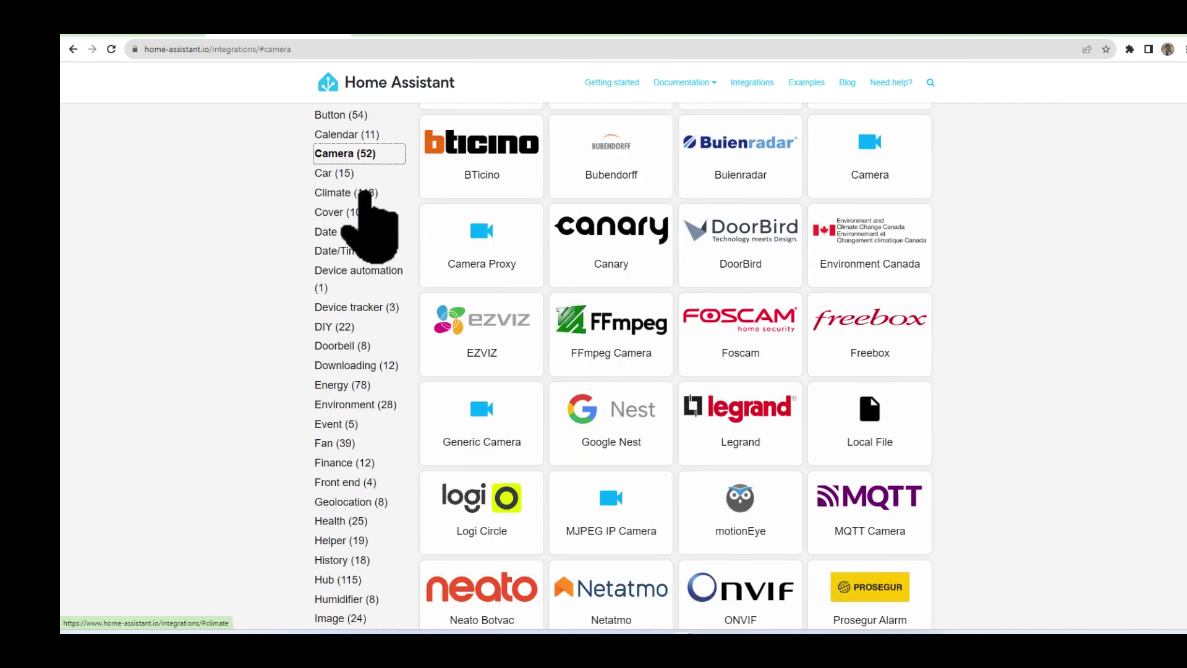
pyautogui.click(334, 191)
pyautogui.scroll(-1, 666, 315)
pyautogui.scroll(-2, 667, 315)
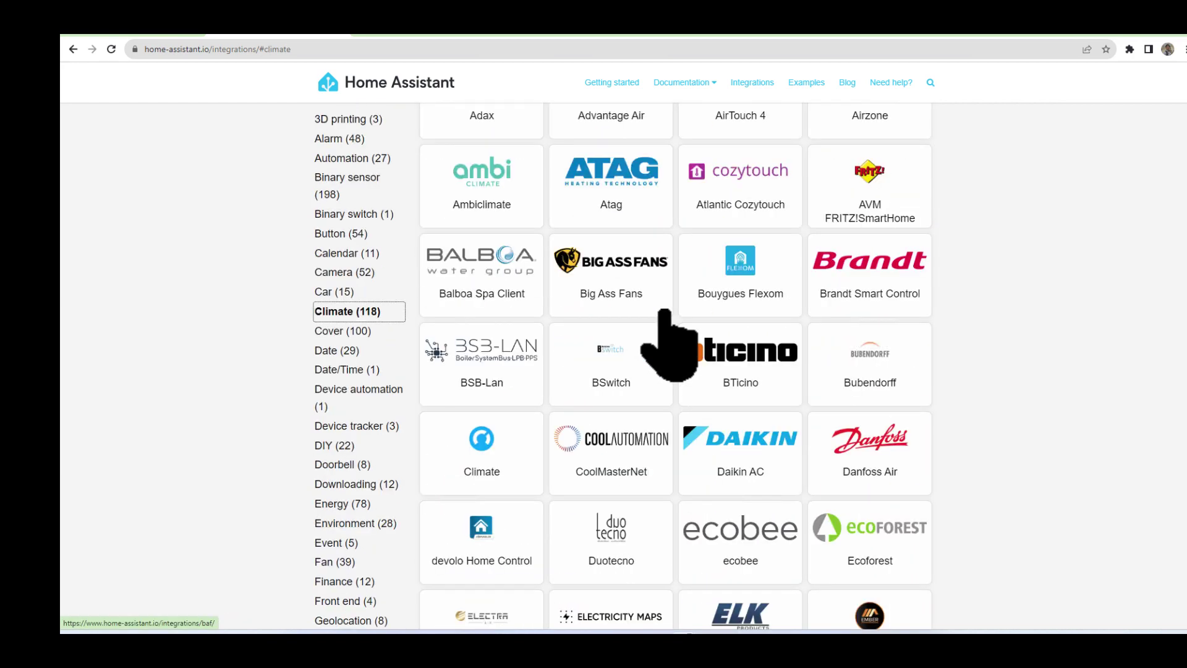
pyautogui.scroll(-1, 667, 344)
pyautogui.scroll(-2, 667, 343)
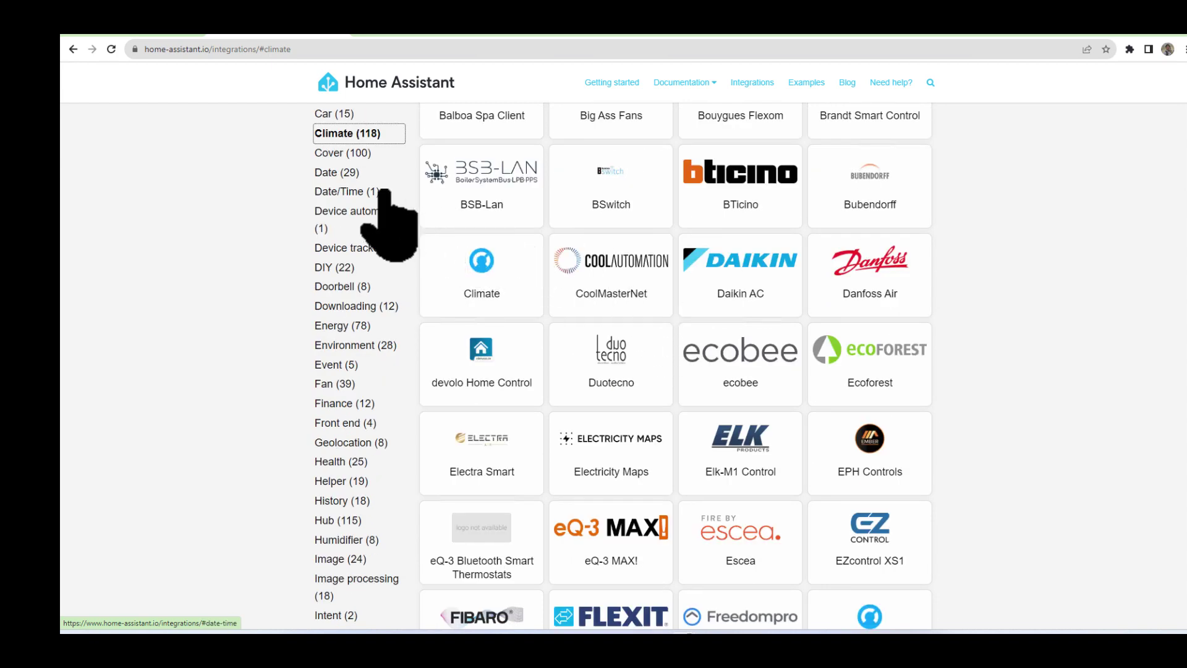
pyautogui.click(342, 152)
pyautogui.scroll(-1, 691, 404)
pyautogui.scroll(-1, 691, 404)
pyautogui.scroll(-1, 691, 403)
pyautogui.scroll(-1, 692, 404)
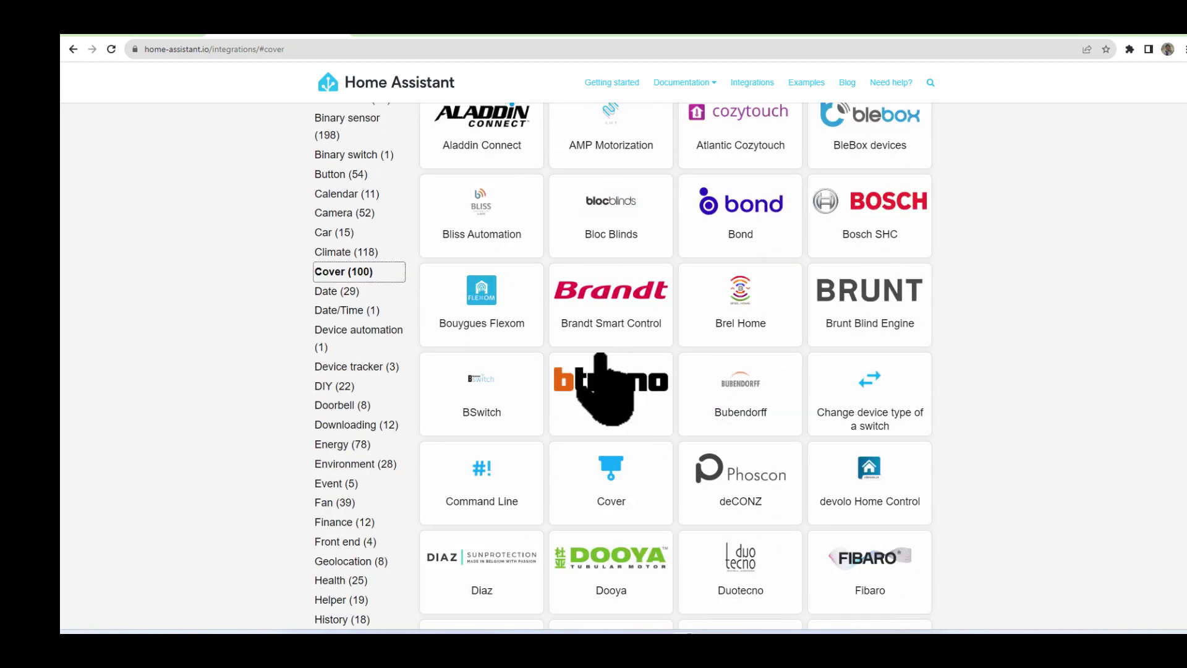
pyautogui.scroll(-1, 607, 399)
pyautogui.scroll(-1, 608, 399)
pyautogui.scroll(-1, 607, 381)
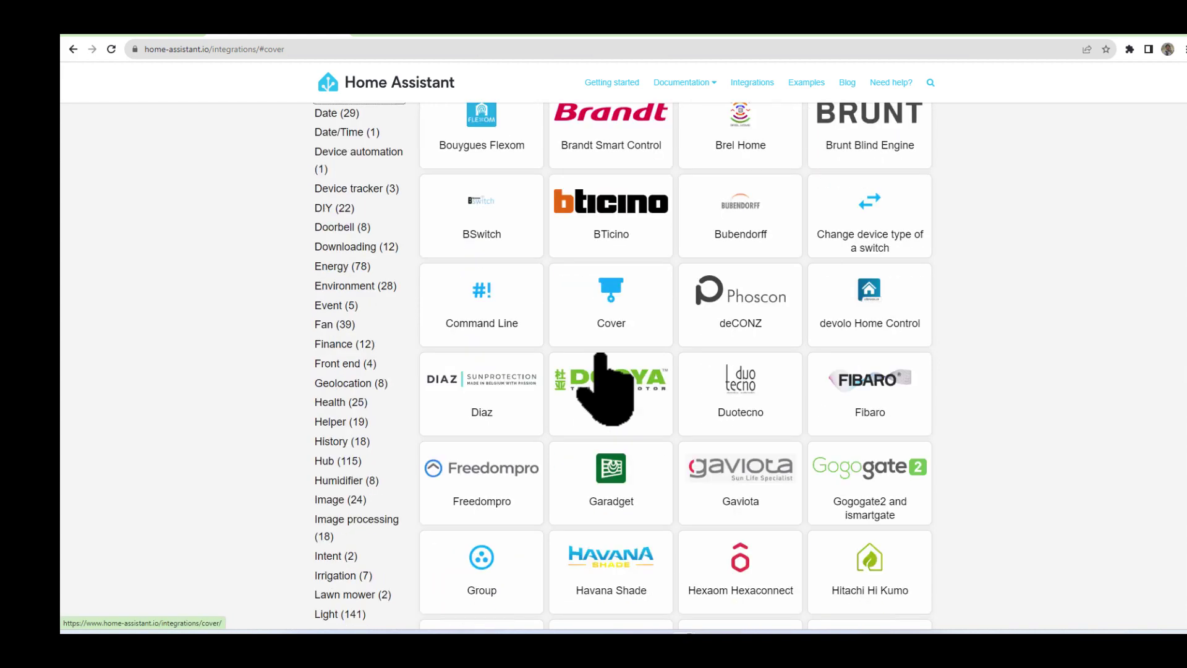
pyautogui.scroll(-1, 607, 381)
pyautogui.click(344, 556)
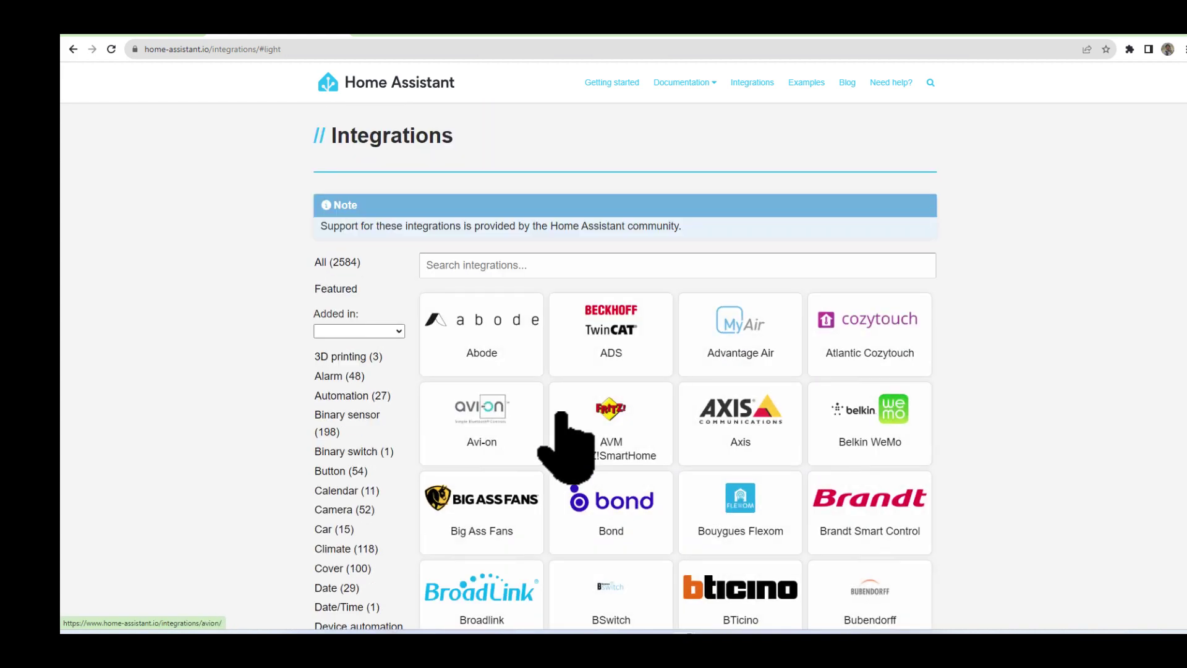
pyautogui.scroll(-1, 566, 408)
pyautogui.scroll(-1, 566, 408)
pyautogui.scroll(-1, 566, 427)
pyautogui.scroll(-1, 566, 427)
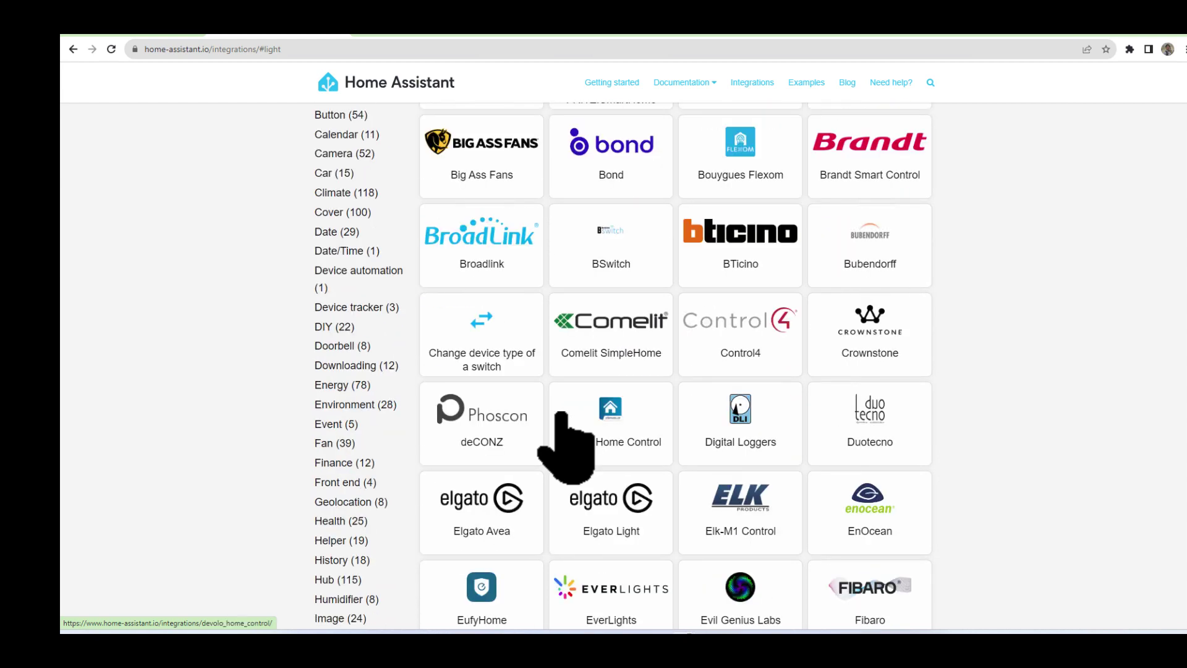
pyautogui.scroll(-2, 566, 436)
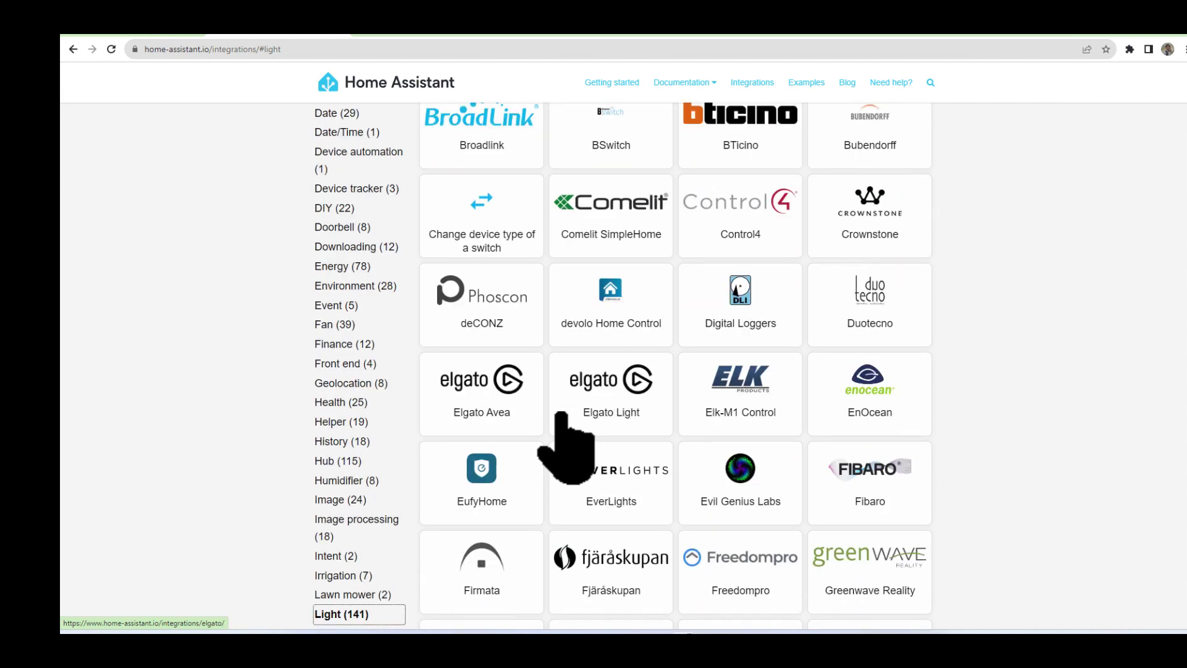
pyautogui.scroll(-1, 566, 436)
pyautogui.scroll(-2, 567, 436)
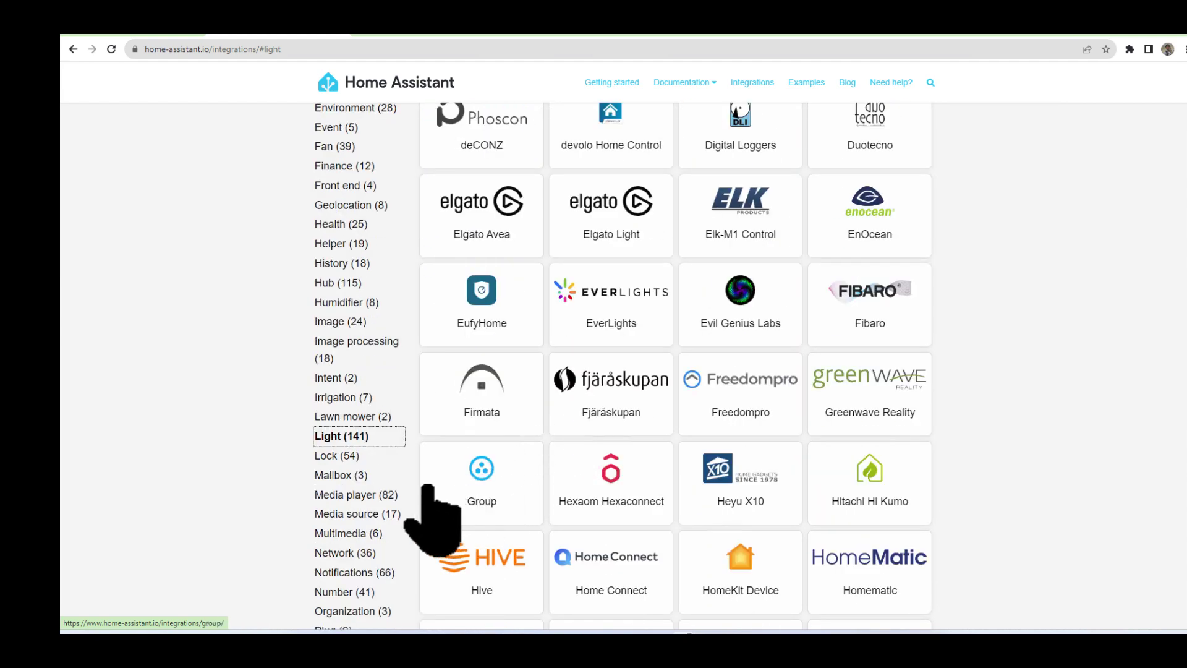
pyautogui.click(346, 495)
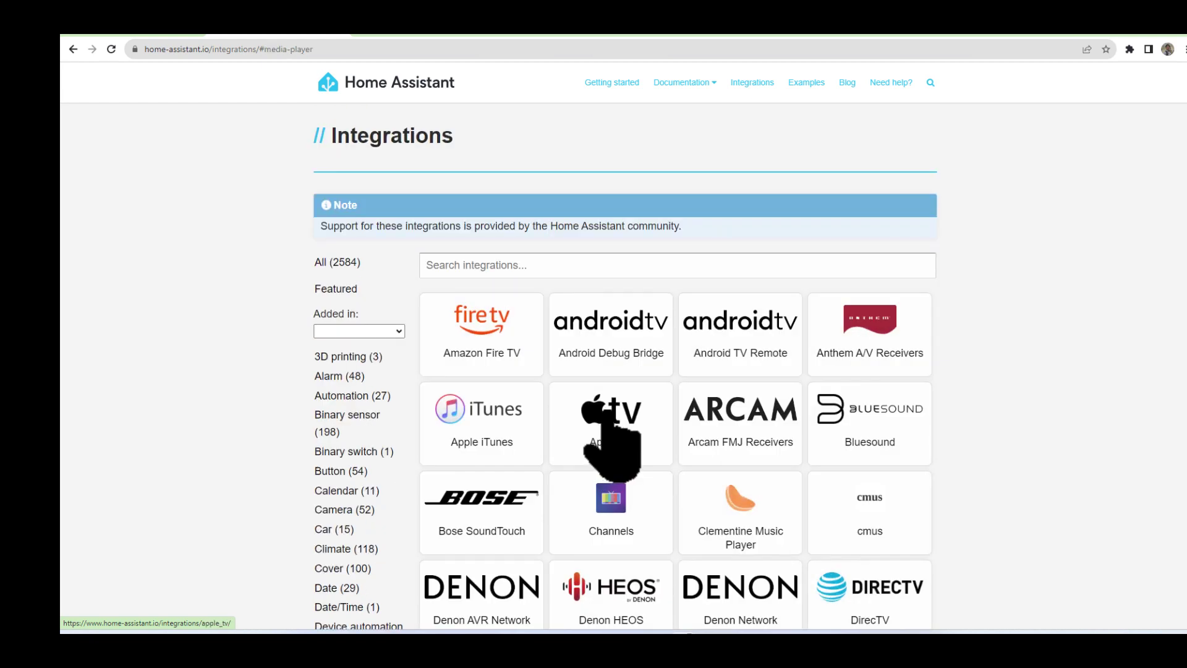
pyautogui.scroll(-1, 612, 436)
pyautogui.scroll(-1, 612, 436)
pyautogui.scroll(-1, 612, 436)
pyautogui.scroll(-1, 613, 436)
pyautogui.scroll(-1, 612, 436)
pyautogui.scroll(-1, 612, 437)
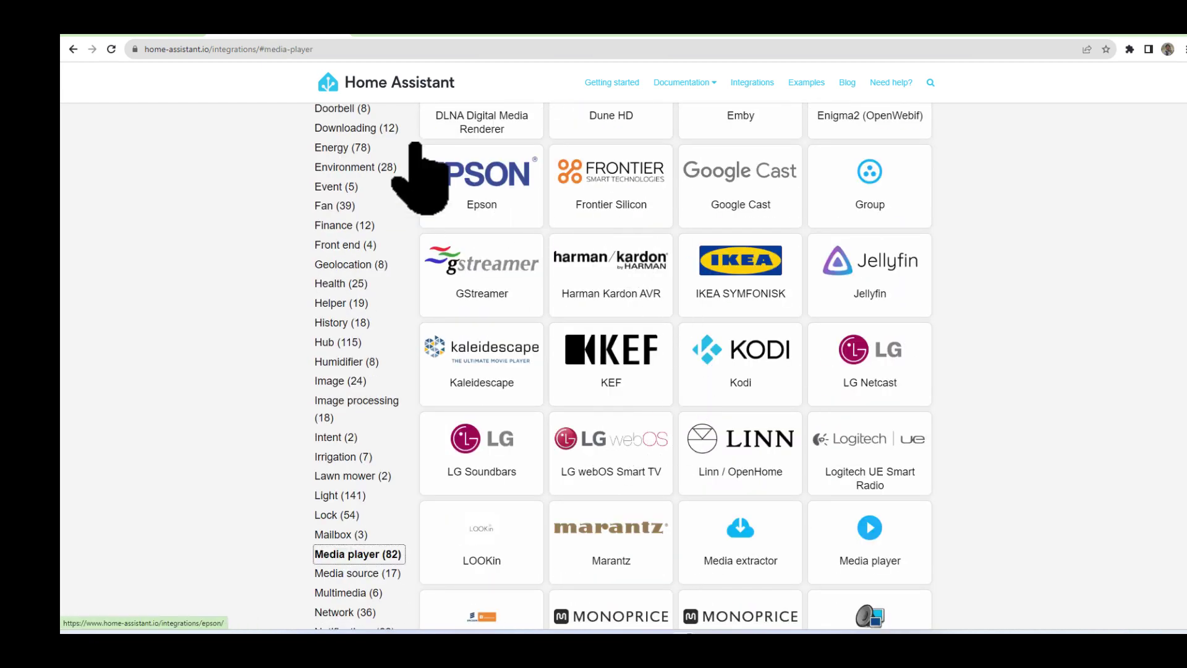
pyautogui.scroll(1, 608, 408)
pyautogui.scroll(1, 608, 409)
pyautogui.scroll(3, 608, 409)
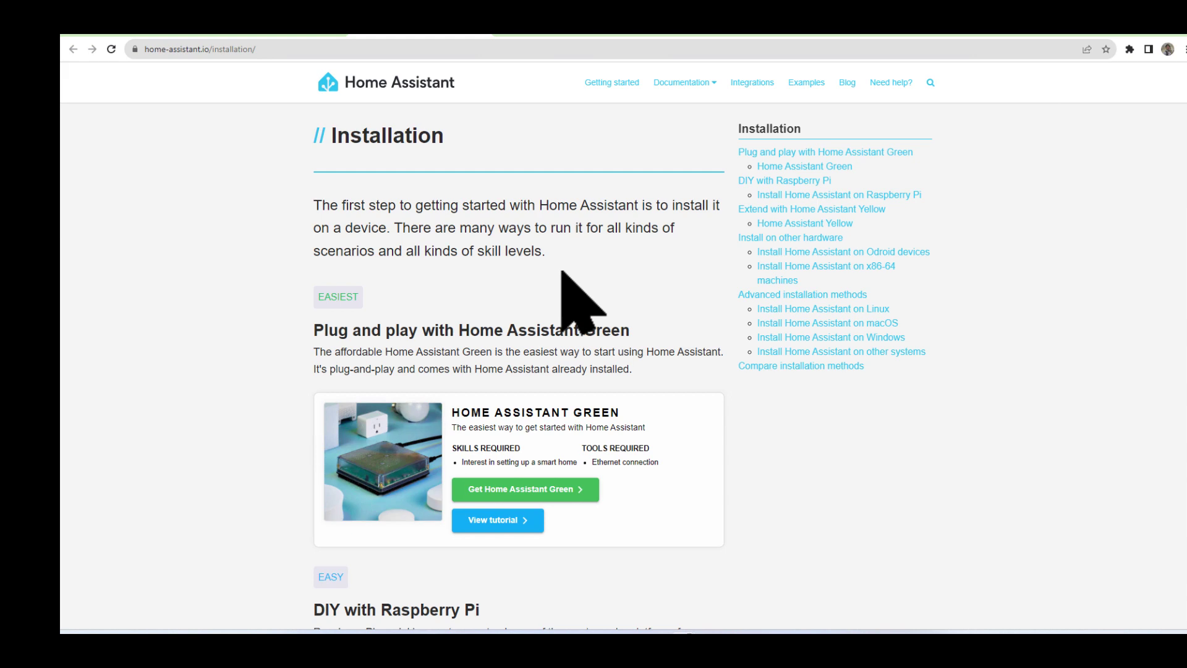
pyautogui.scroll(-1, 561, 272)
pyautogui.scroll(-1, 561, 272)
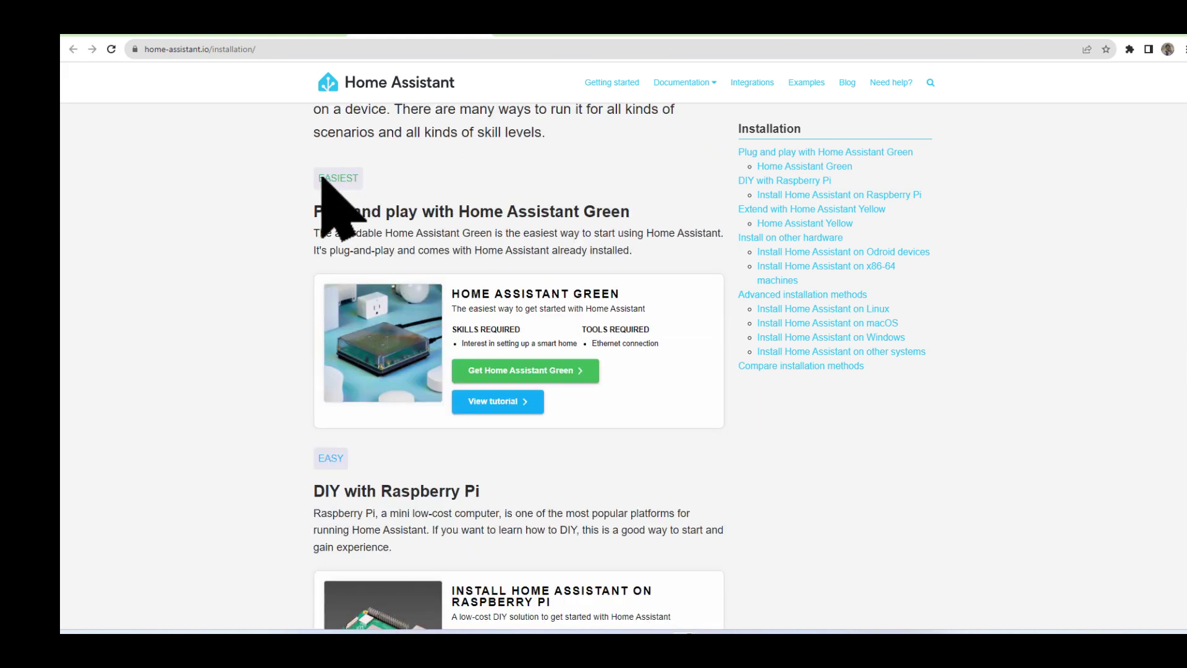
# Select the word EASIEST, then bring up the Install Home Assistant Operating System guide
pyautogui.doubleClick(337, 179)
pyautogui.scroll(-1, 501, 298)
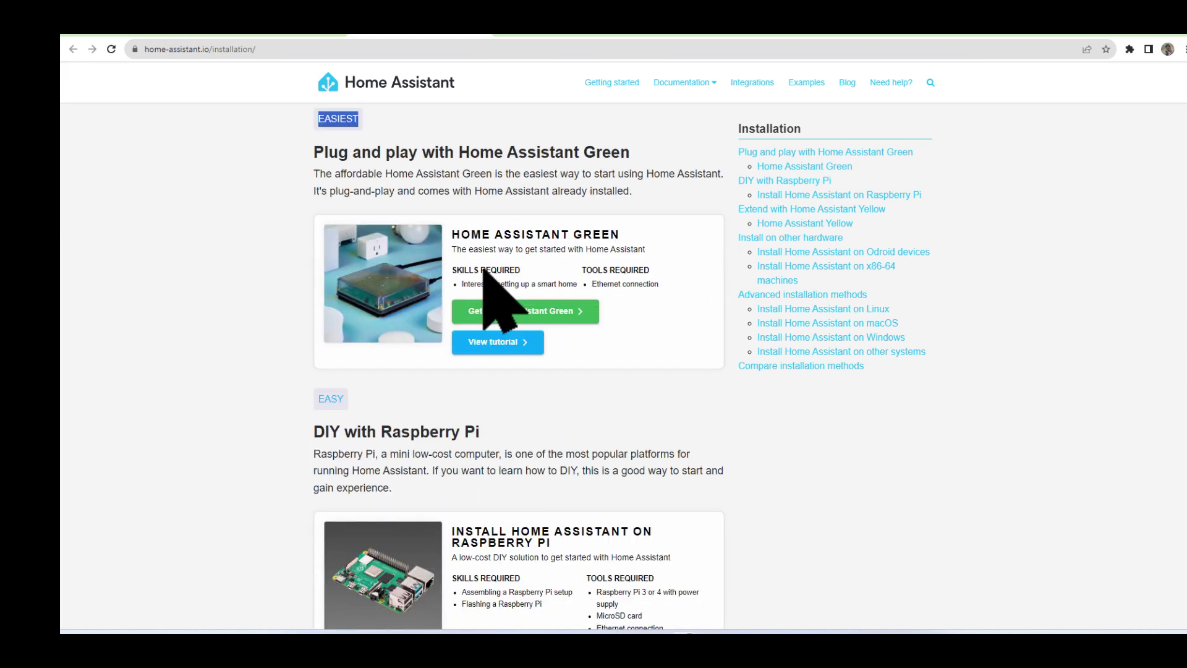
pyautogui.scroll(-3, 482, 270)
pyautogui.scroll(-1, 482, 271)
pyautogui.scroll(-3, 482, 271)
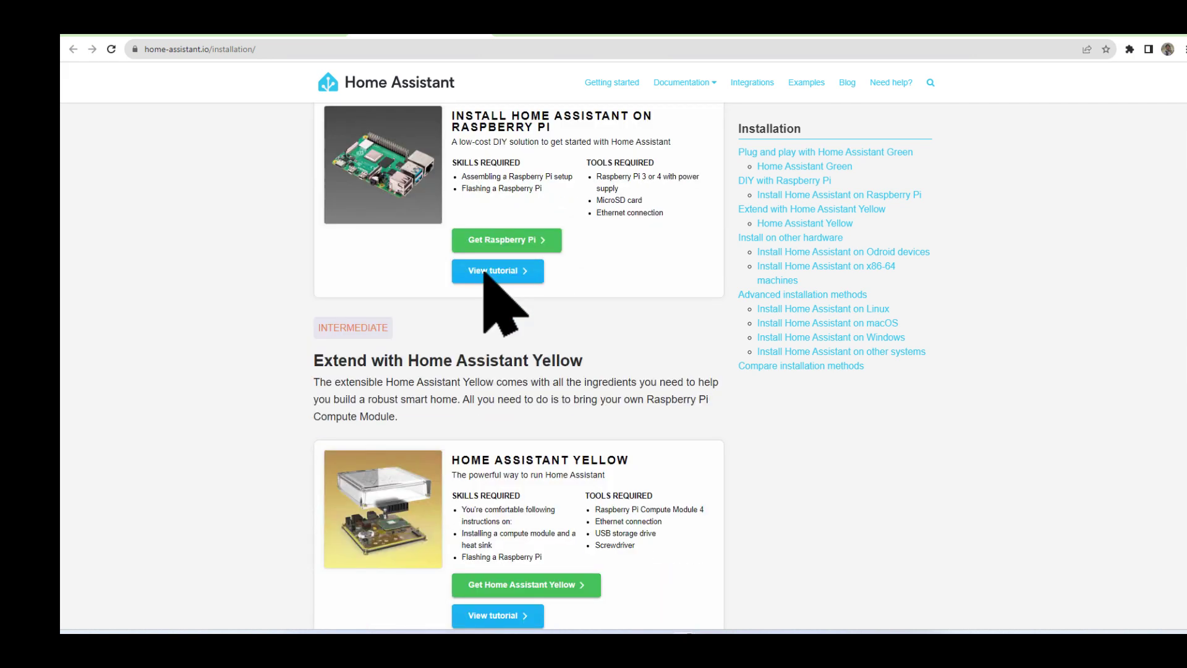
pyautogui.scroll(-2, 482, 271)
pyautogui.scroll(-1, 482, 271)
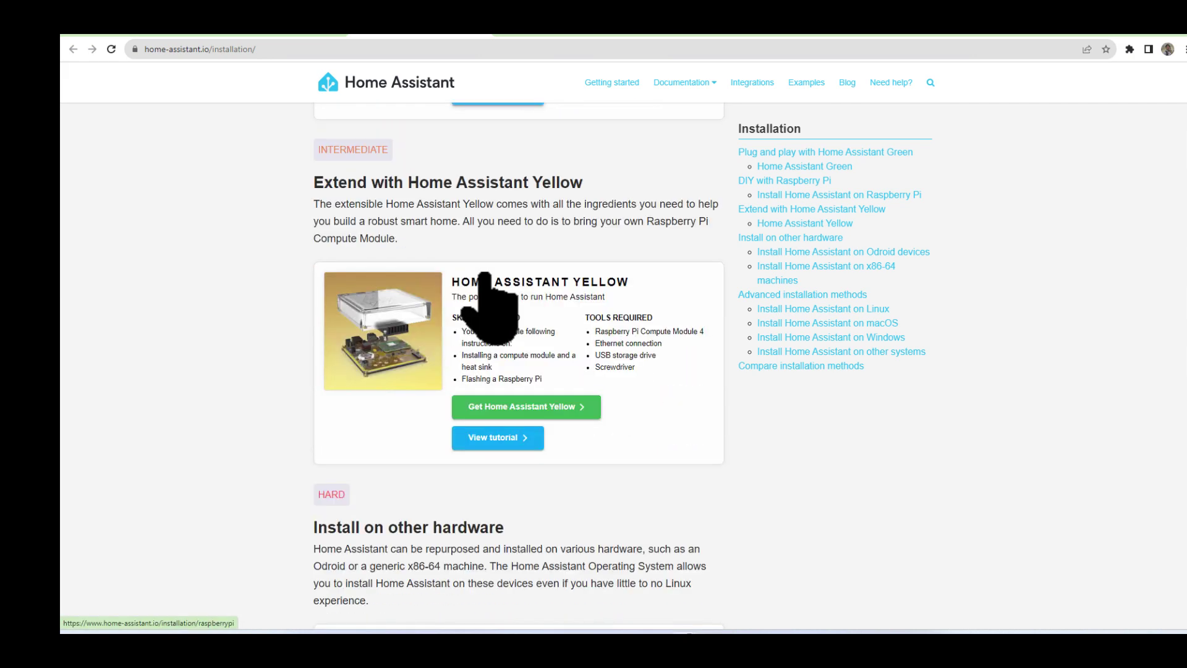
pyautogui.scroll(-1, 482, 306)
pyautogui.scroll(-3, 483, 306)
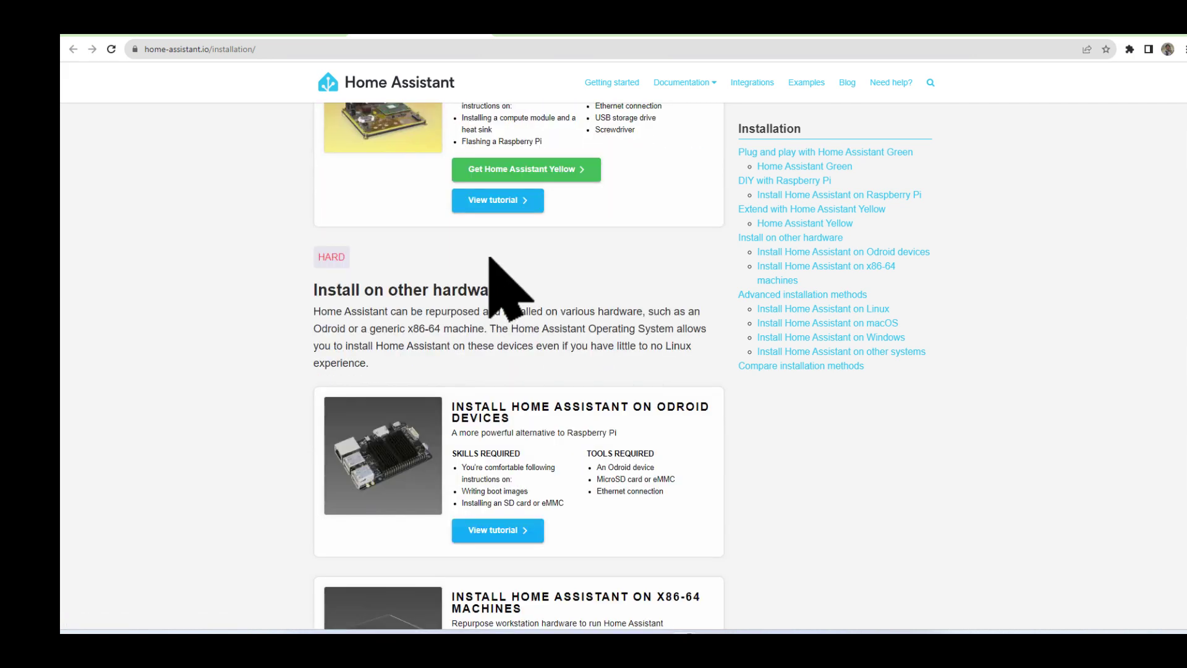
pyautogui.scroll(-1, 519, 240)
pyautogui.scroll(-1, 520, 240)
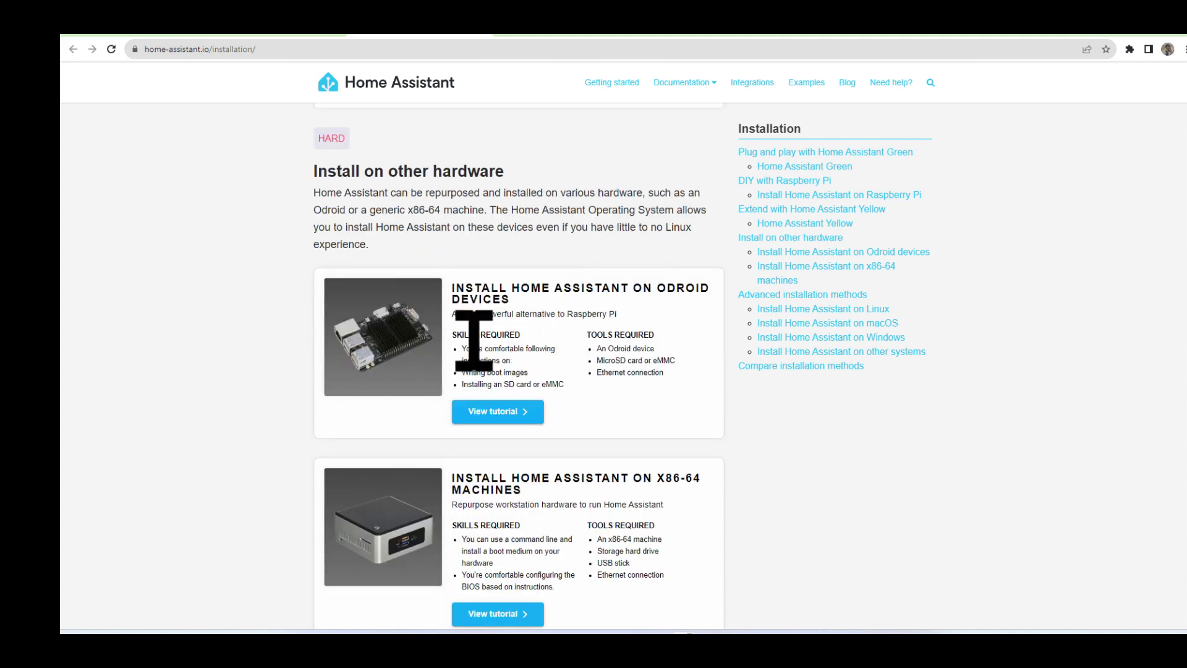
pyautogui.scroll(-2, 664, 352)
pyautogui.scroll(-2, 664, 352)
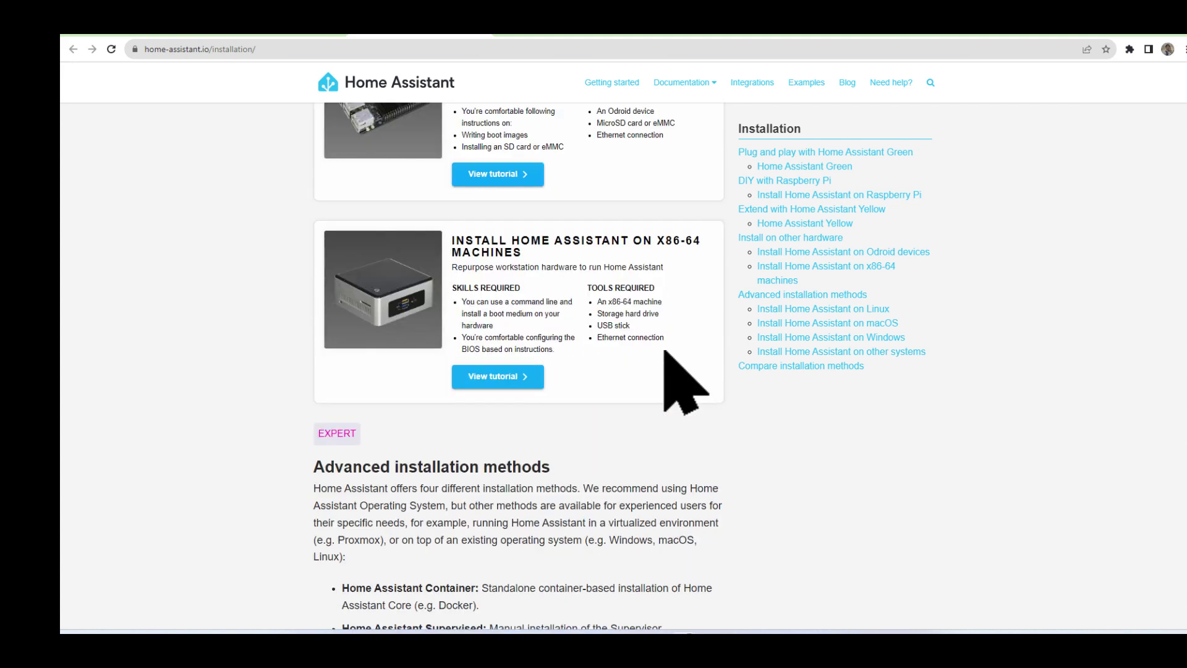
pyautogui.scroll(-2, 664, 353)
pyautogui.scroll(-2, 665, 354)
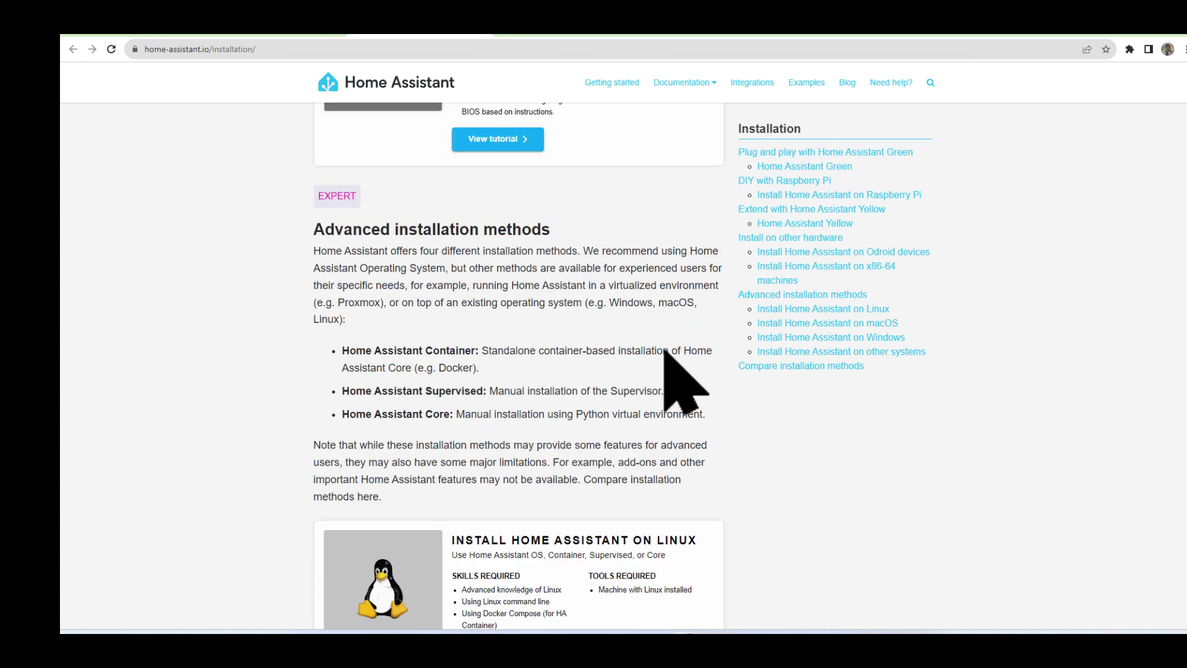
pyautogui.scroll(-1, 664, 352)
pyautogui.scroll(2, 664, 352)
pyautogui.scroll(2, 664, 353)
pyautogui.scroll(2, 664, 353)
pyautogui.scroll(1, 664, 353)
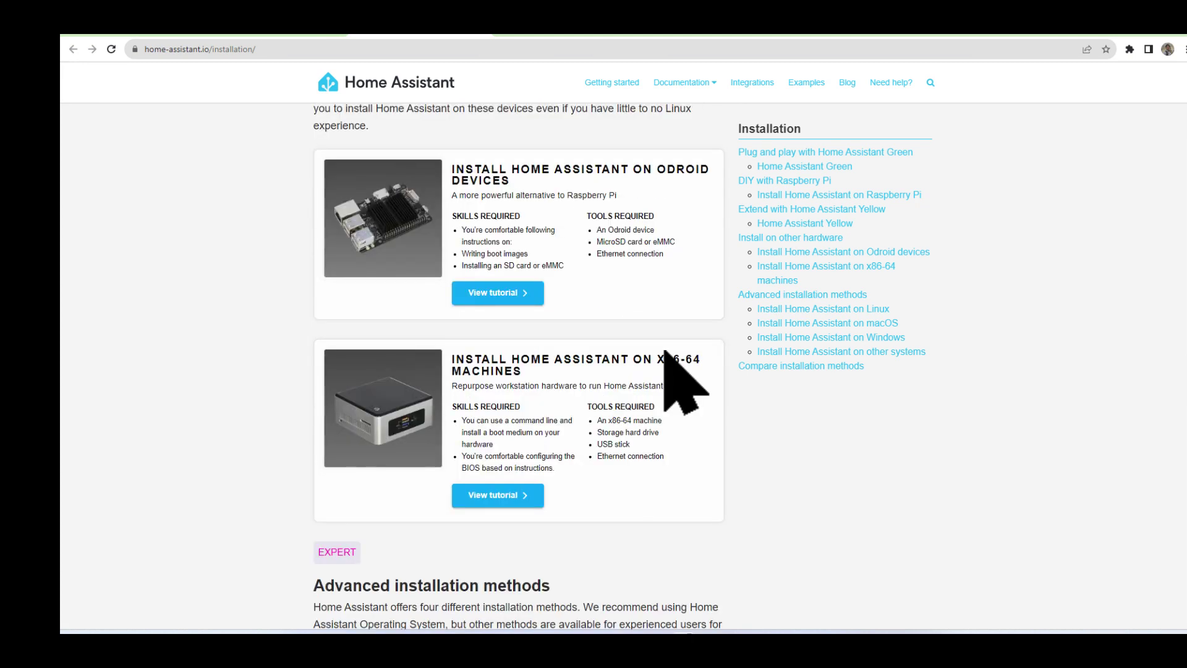
pyautogui.click(538, 42)
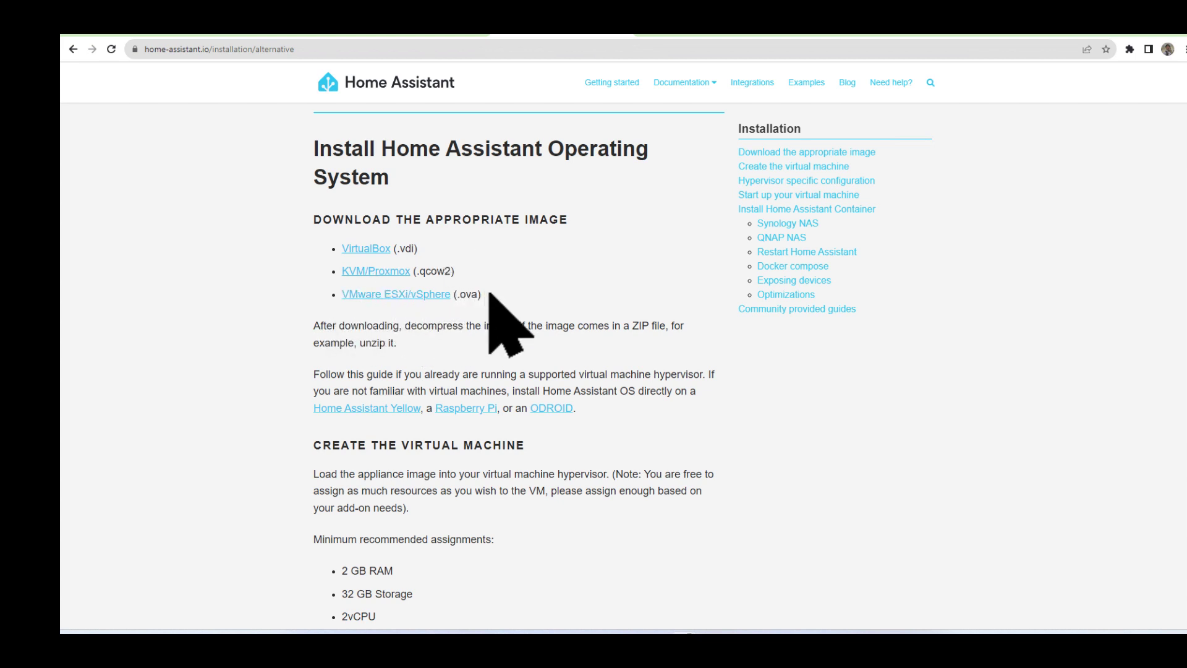
# Download the VMware ESXi/vSphere (.ova) Home Assistant OS image
pyautogui.moveTo(483, 295); pyautogui.dragTo(340, 295)
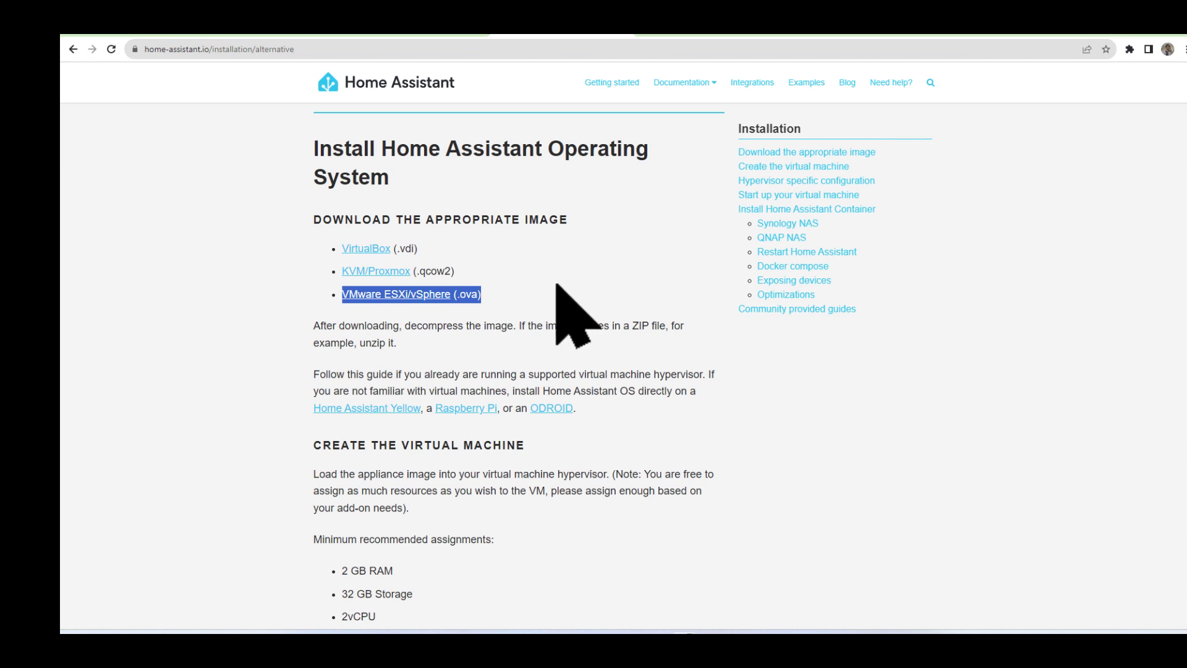
pyautogui.click(524, 292)
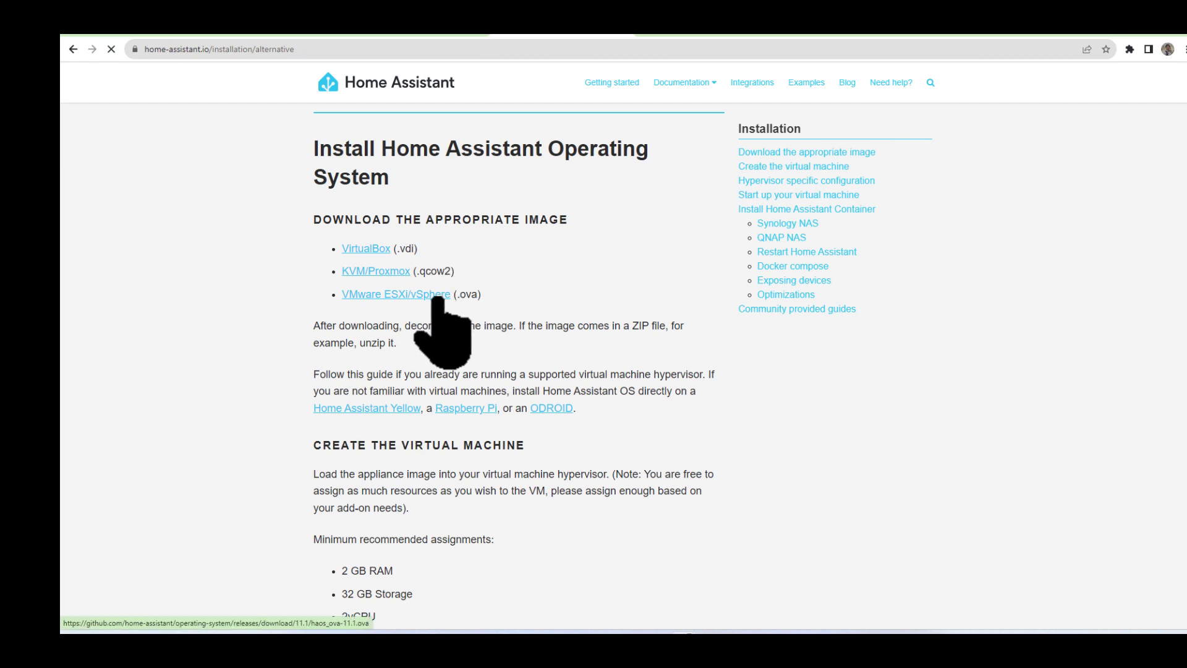
pyautogui.click(436, 295)
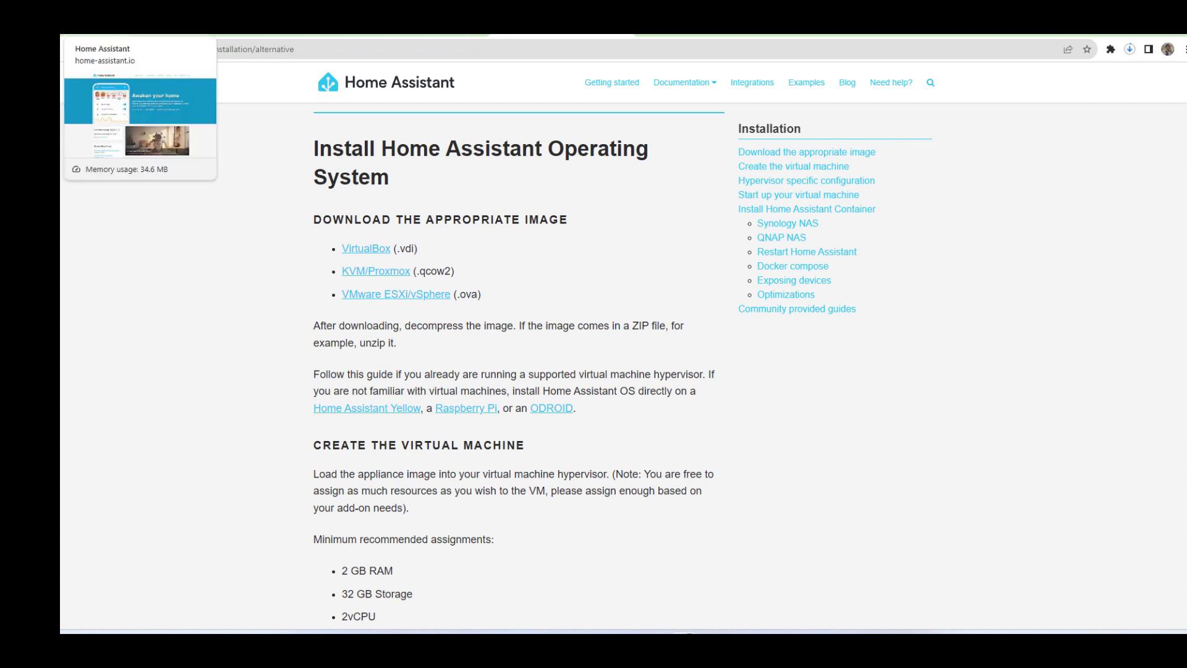
# Search Package Center for 'virtual' and bring up Virtual Machine Manager
pyautogui.click(682, 39)
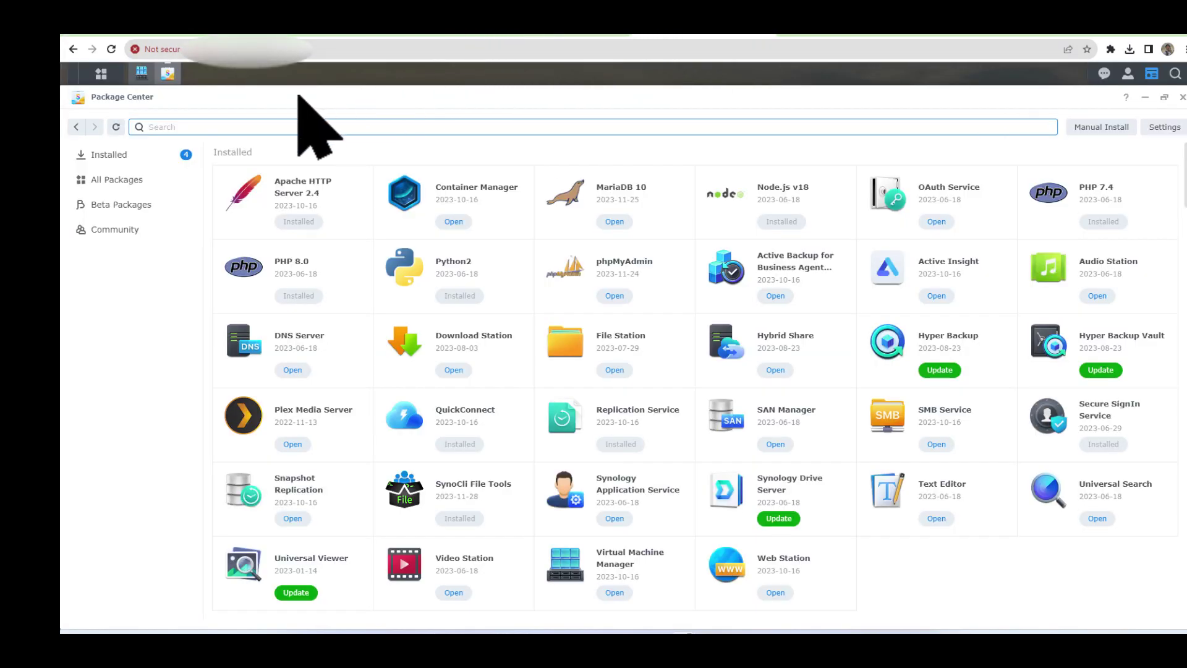
pyautogui.click(142, 73)
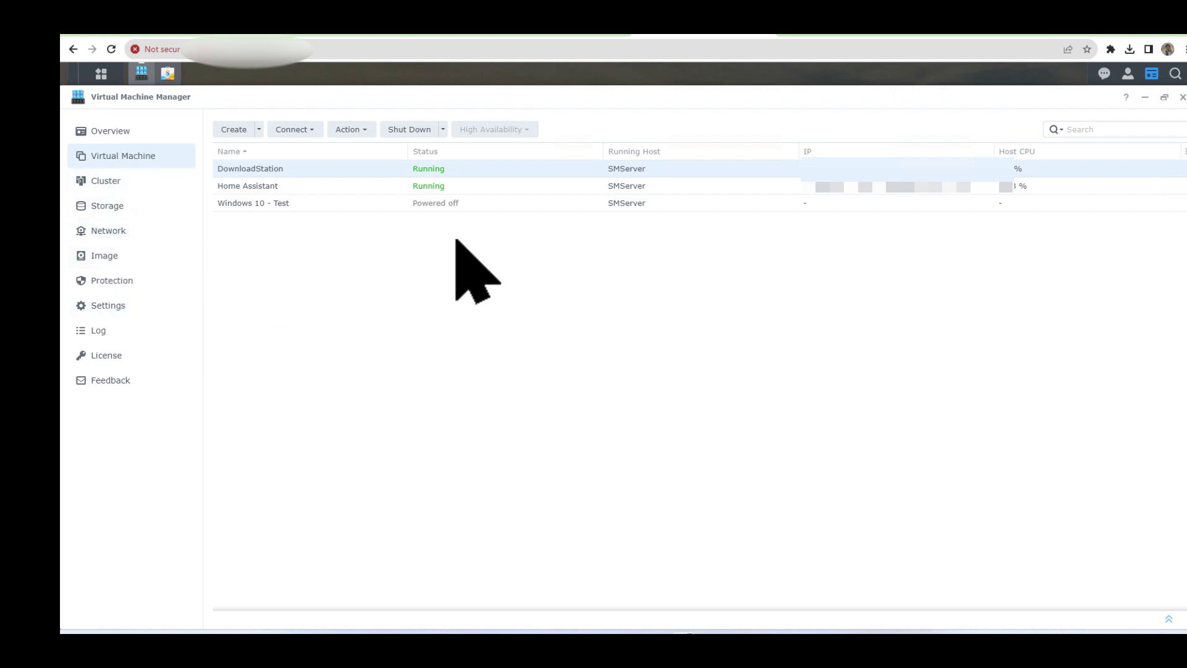
pyautogui.click(168, 73)
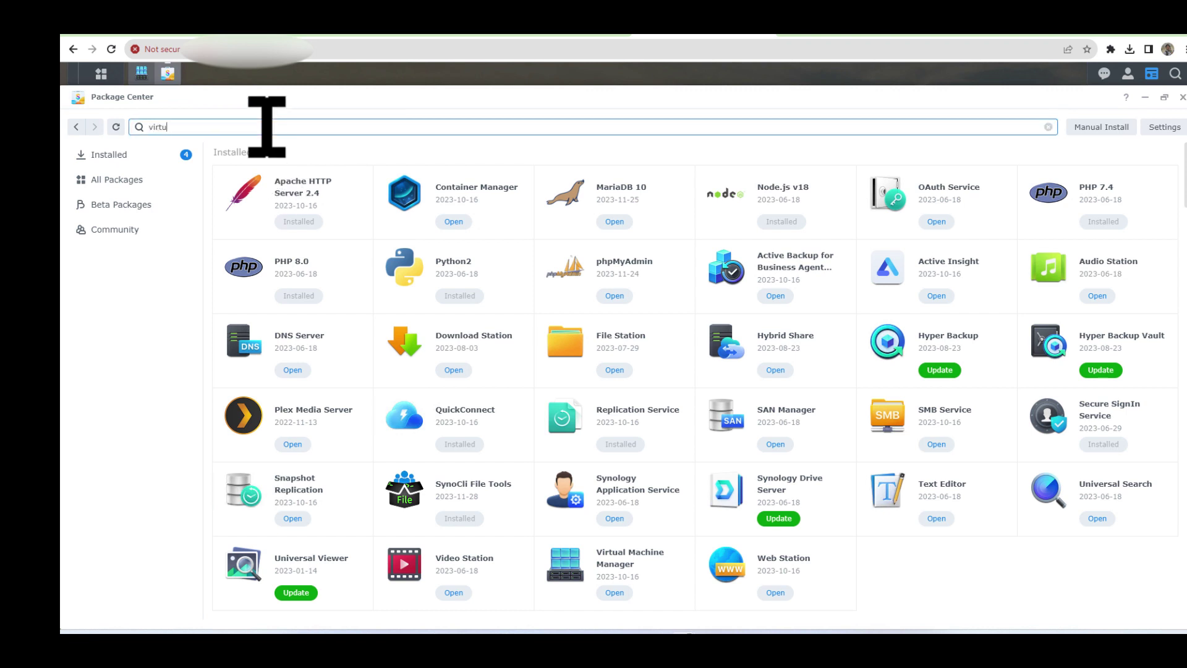
pyautogui.press('Return')
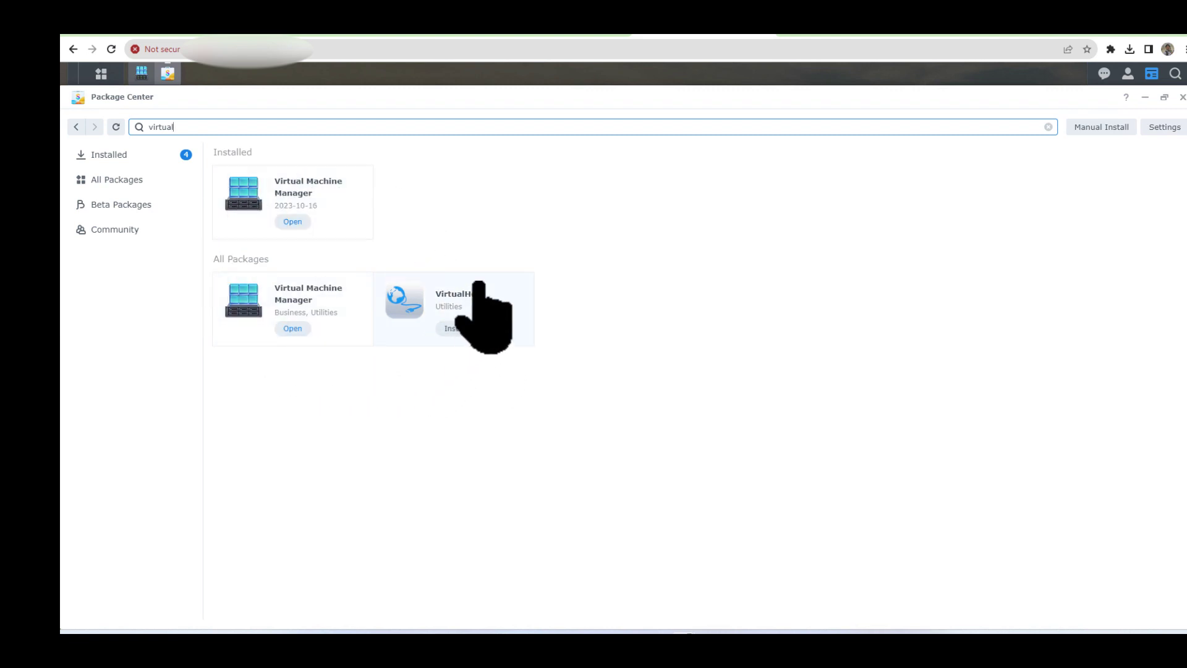
pyautogui.click(141, 73)
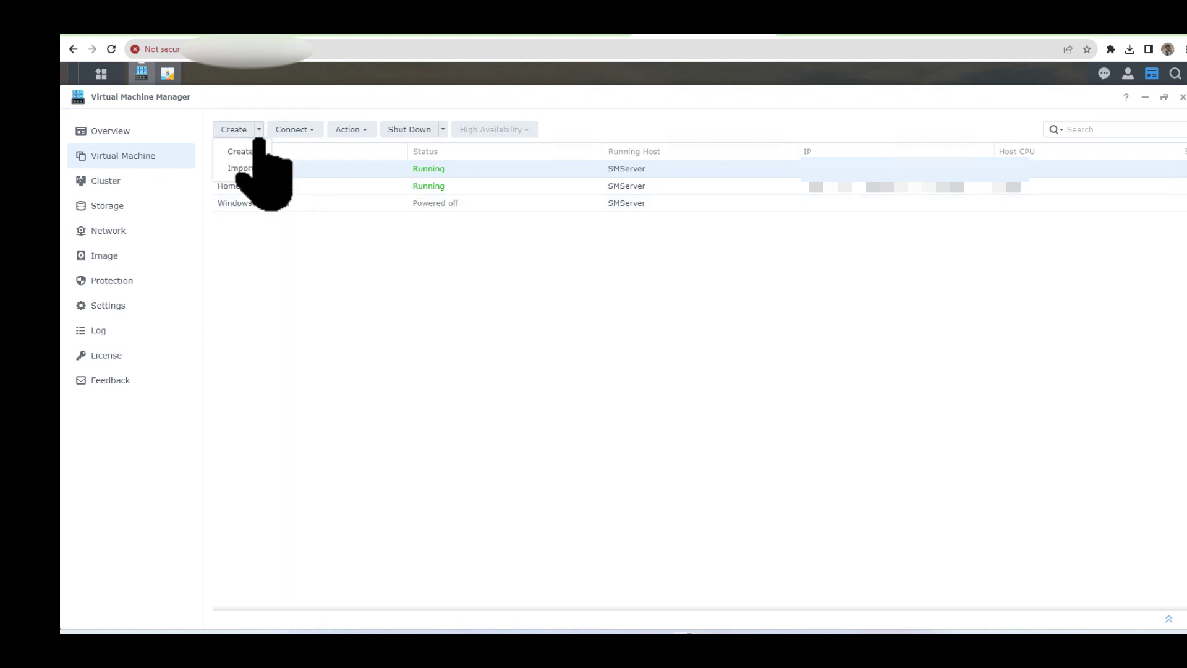
# Start an import from OVA files and choose uploading the file from the PC
pyautogui.click(241, 168)
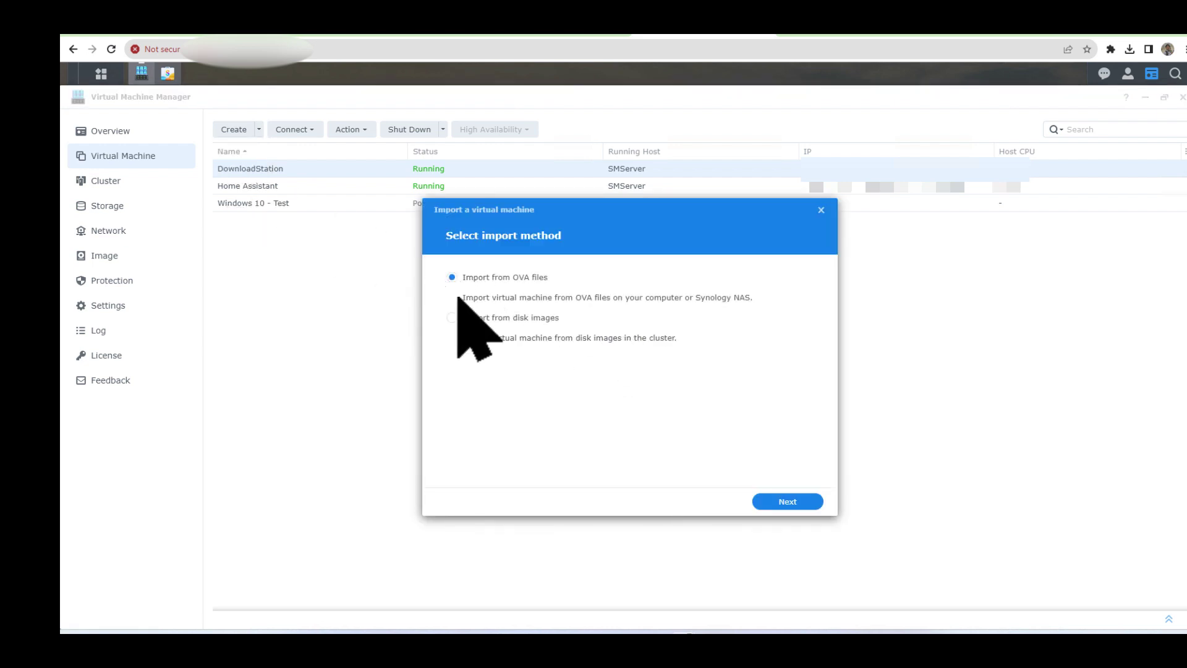
pyautogui.click(788, 501)
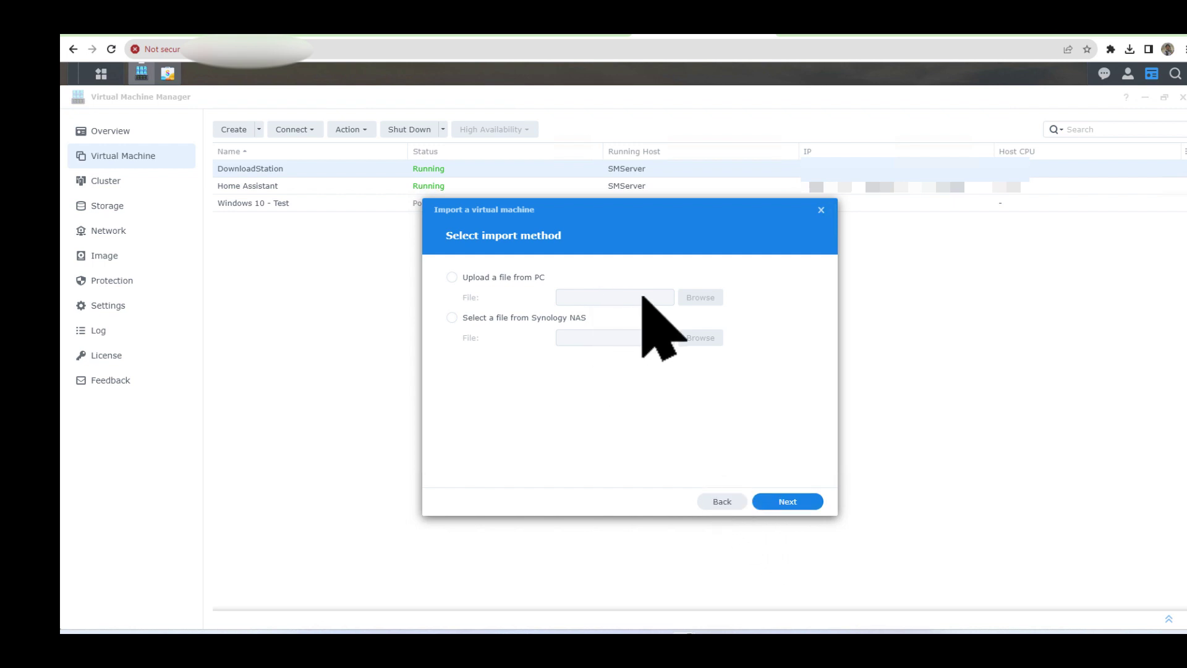
pyautogui.click(452, 277)
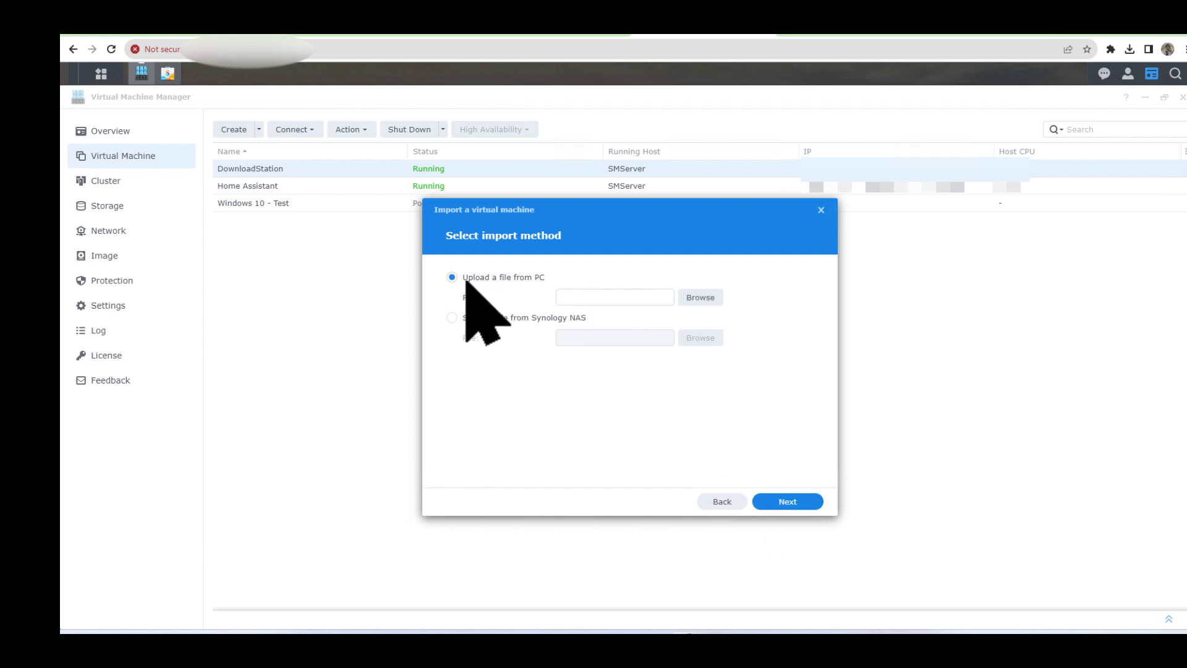
# Import haos_ova-11.1.ova from the NAS downloads folder and accept SMServer storage
pyautogui.click(700, 298)
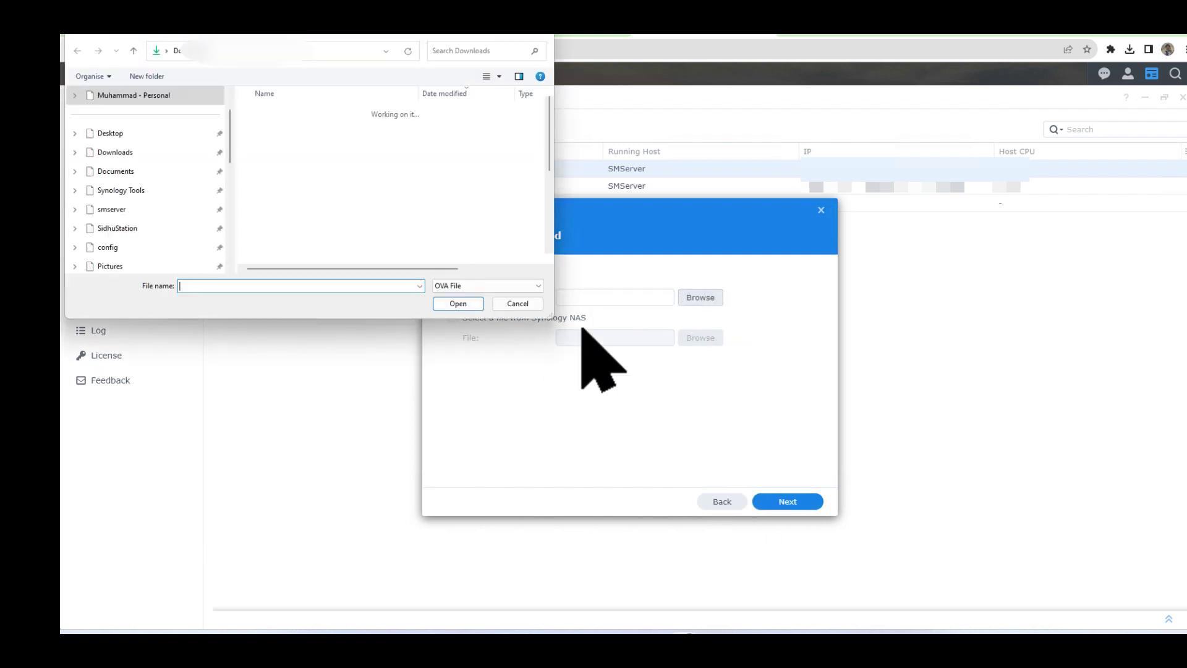
pyautogui.click(540, 49)
pyautogui.click(501, 317)
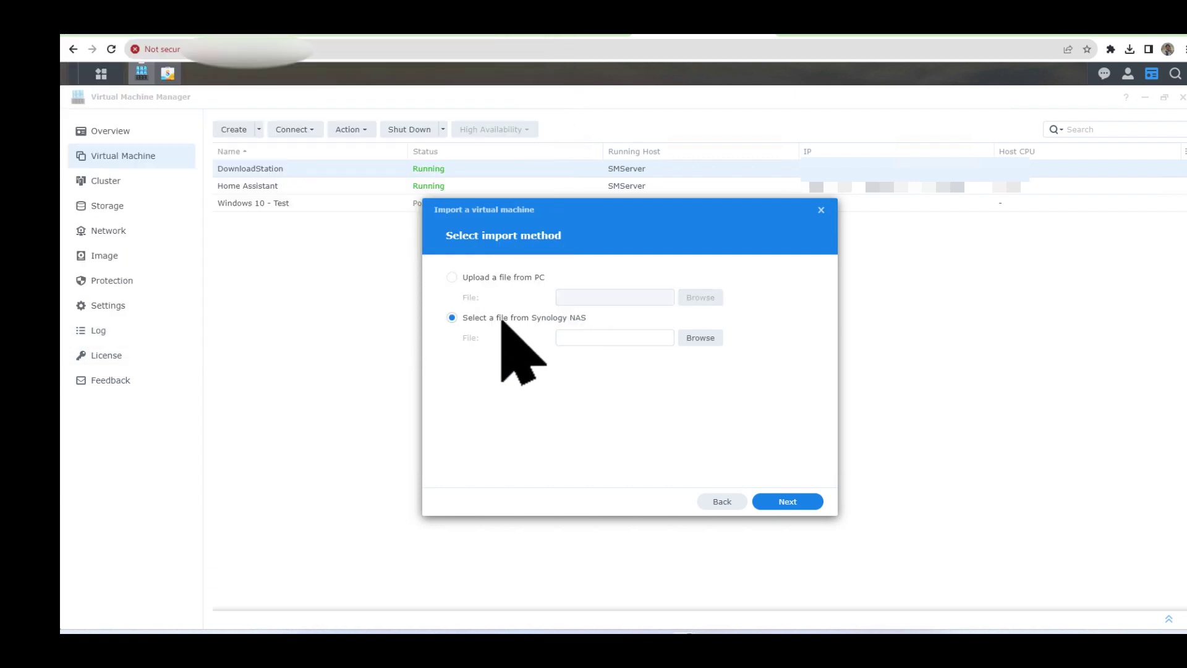
pyautogui.click(701, 338)
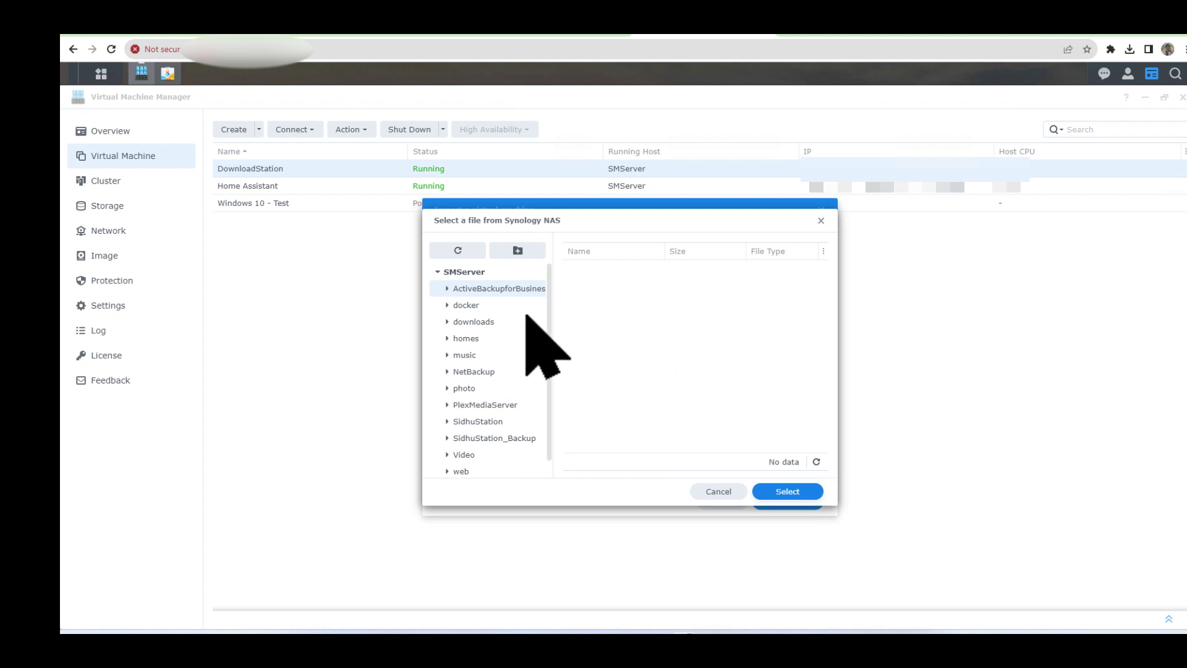
pyautogui.click(473, 321)
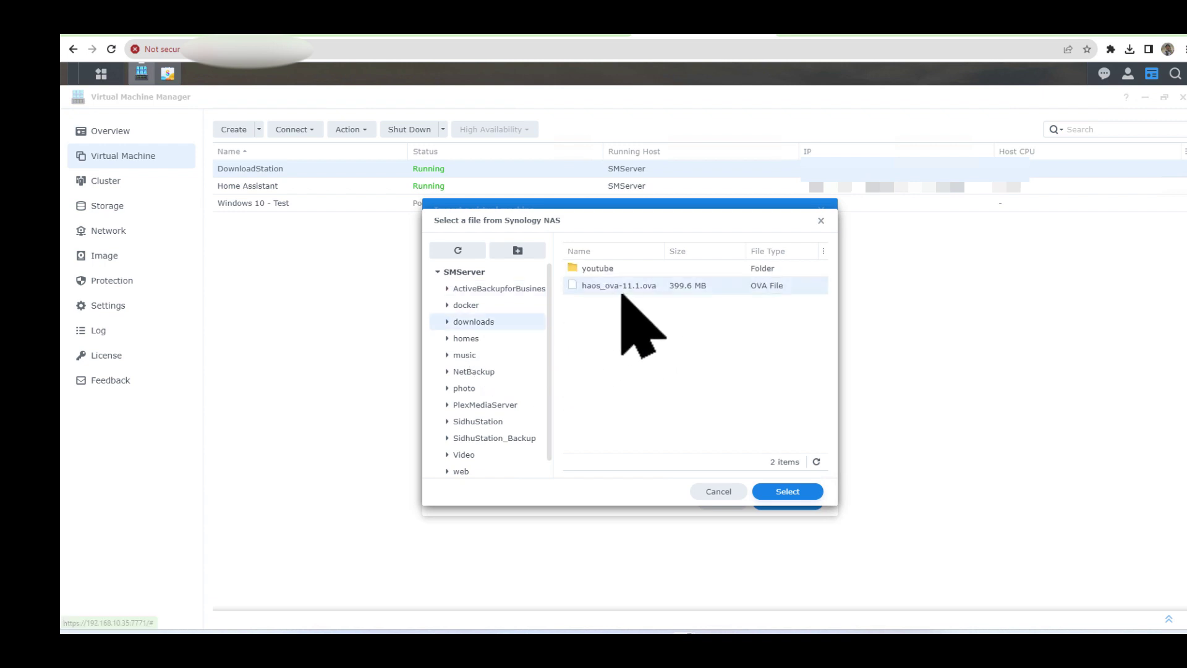
pyautogui.click(786, 490)
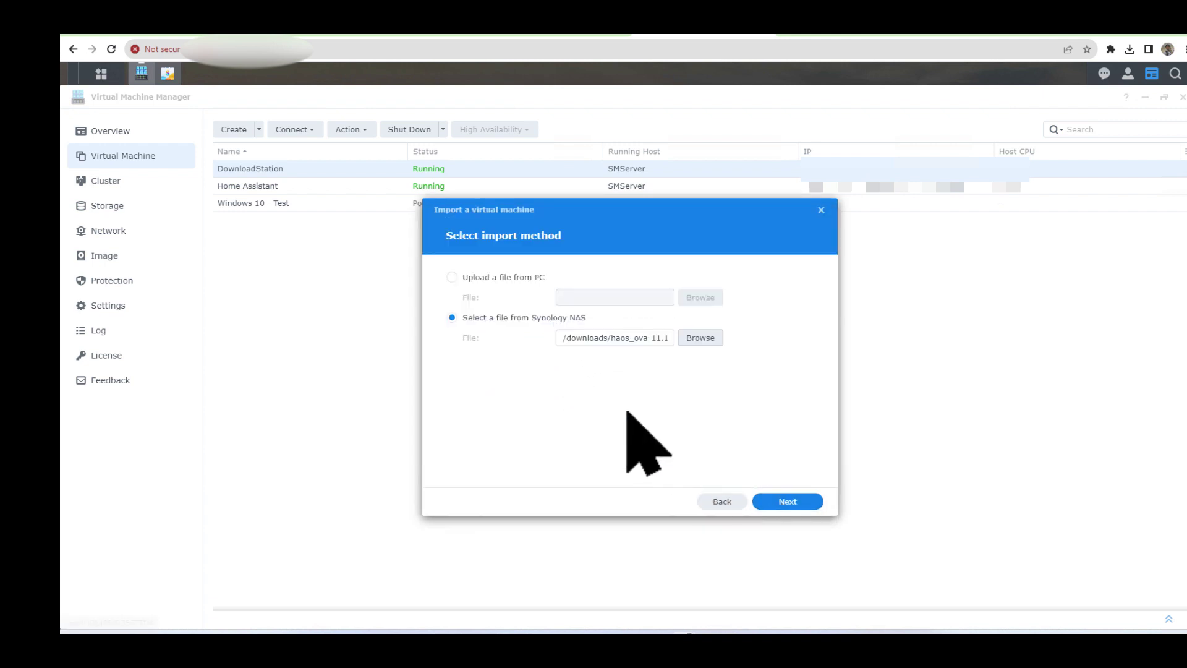
pyautogui.click(788, 501)
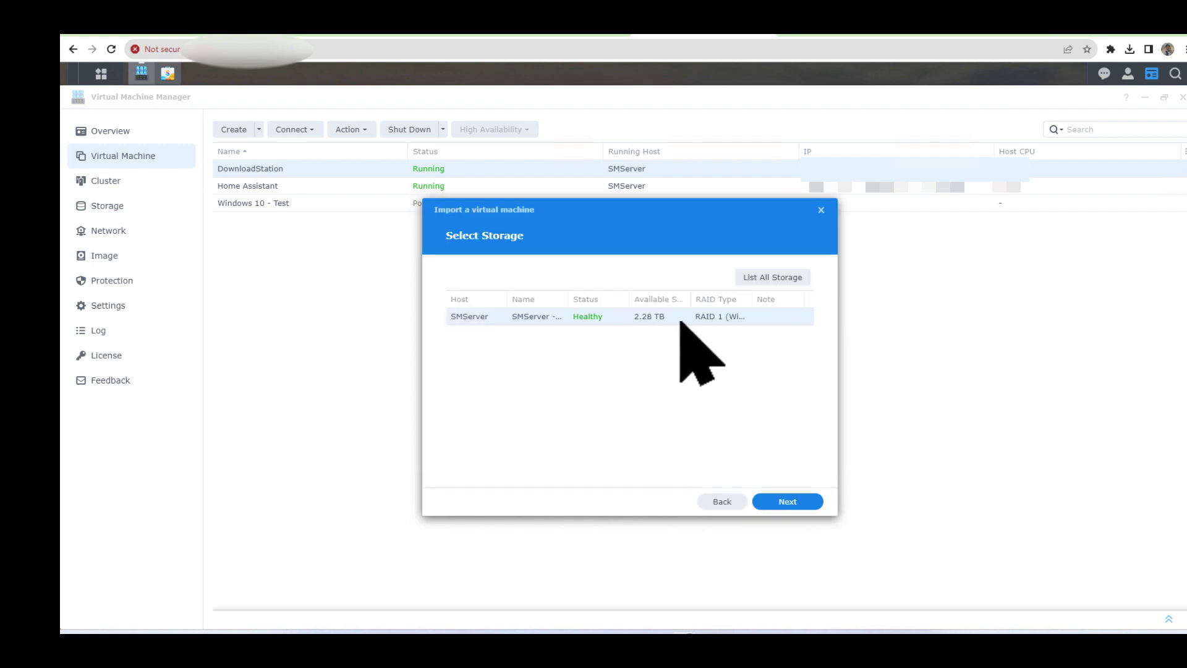
pyautogui.click(788, 501)
pyautogui.moveTo(639, 277)
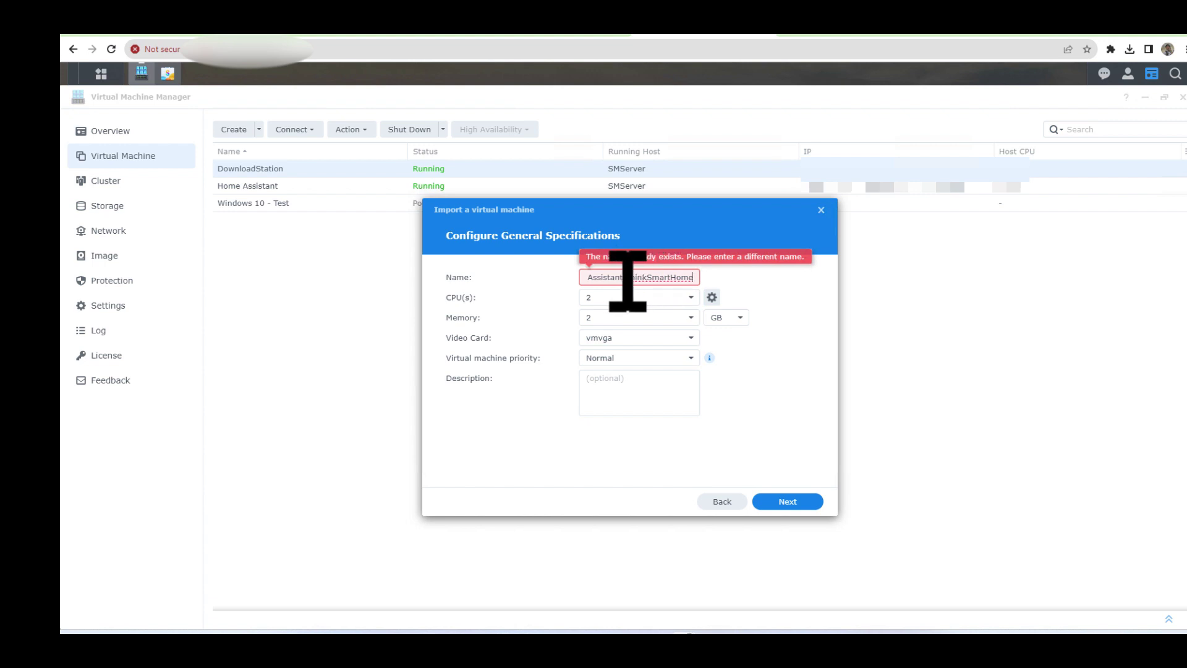
# Rename the VM to ThinkSmartHome and set its priority to Above normal
pyautogui.moveTo(628, 277); pyautogui.dragTo(575, 278)
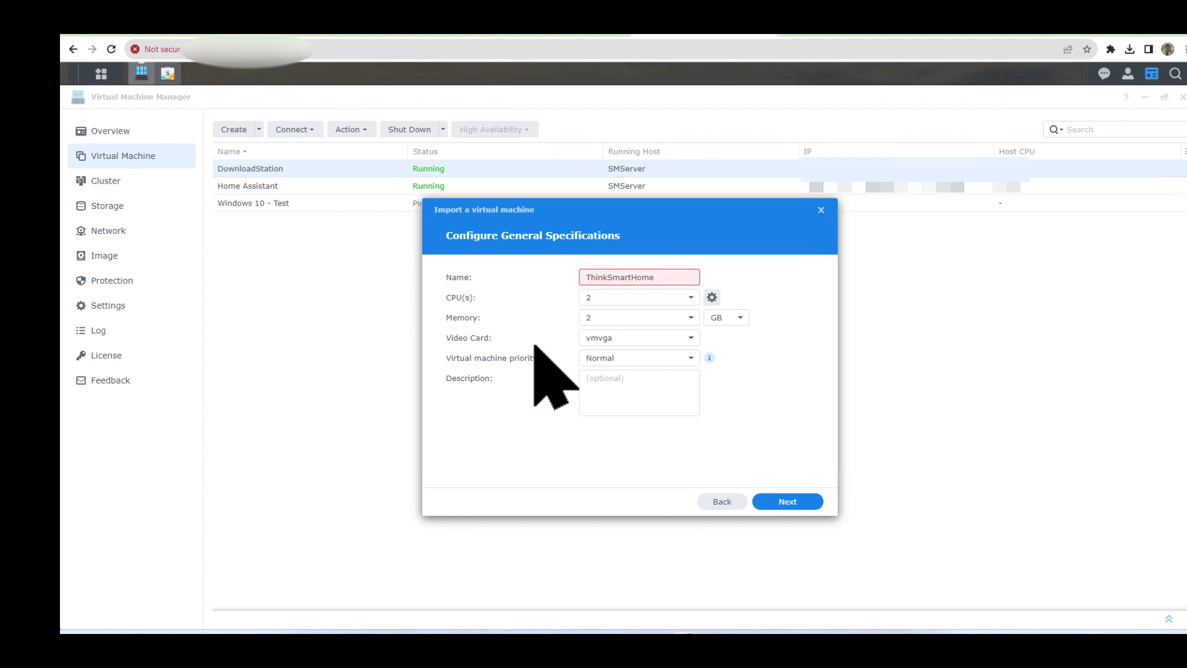
pyautogui.click(805, 397)
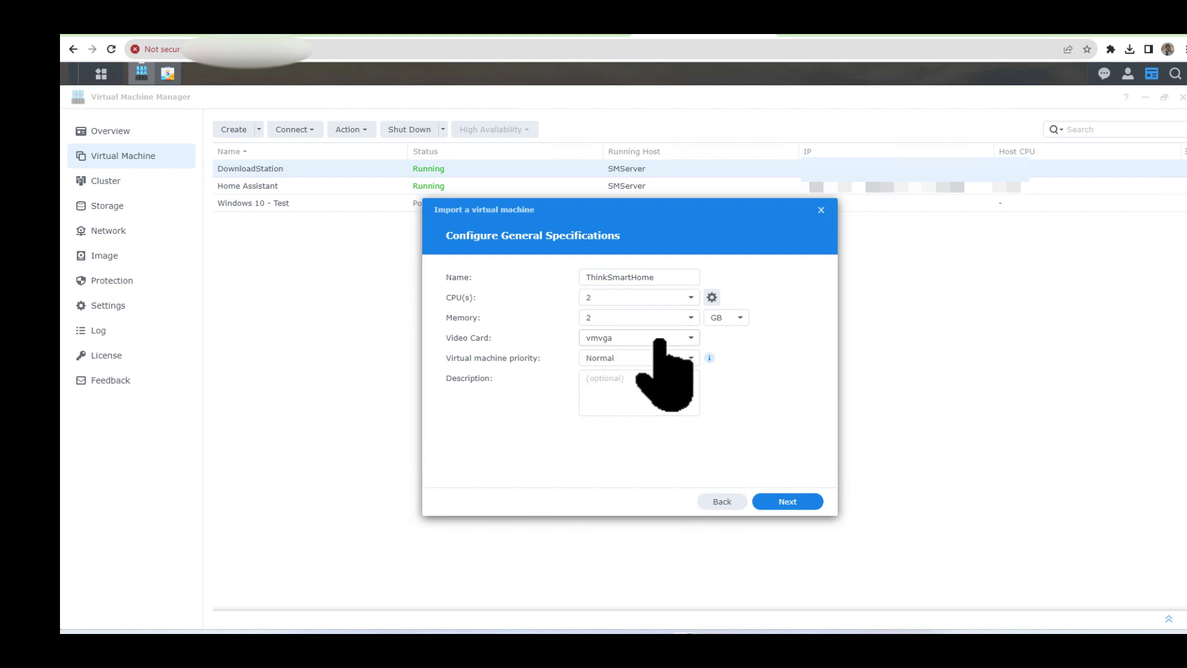
pyautogui.click(661, 393)
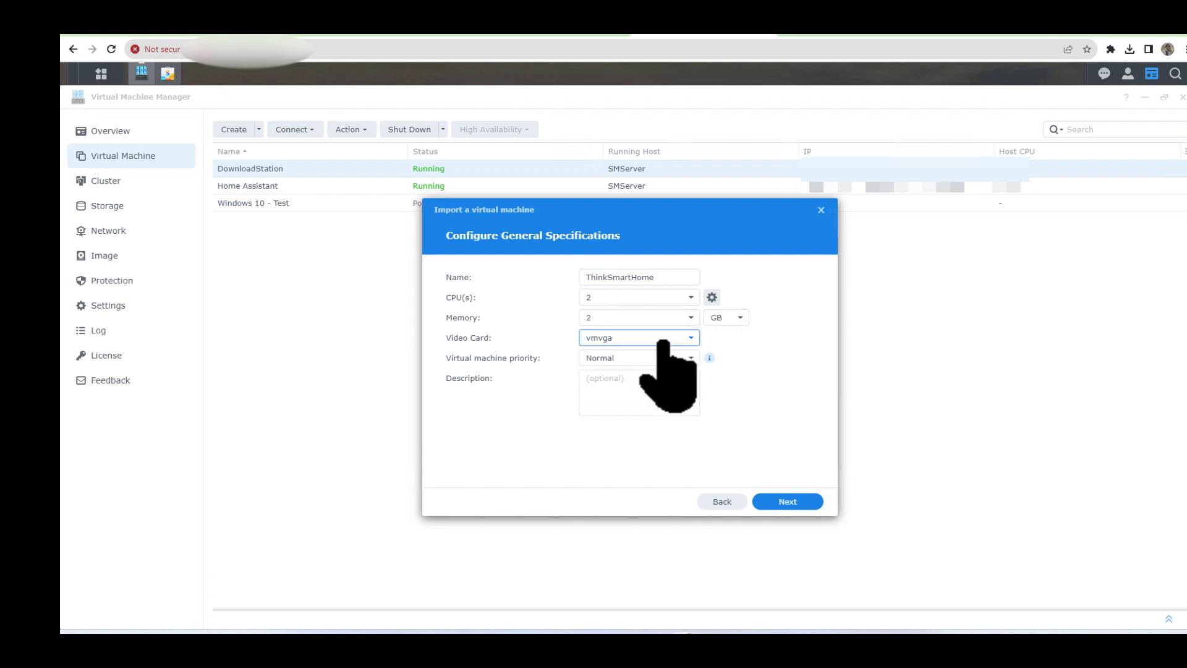
pyautogui.click(691, 358)
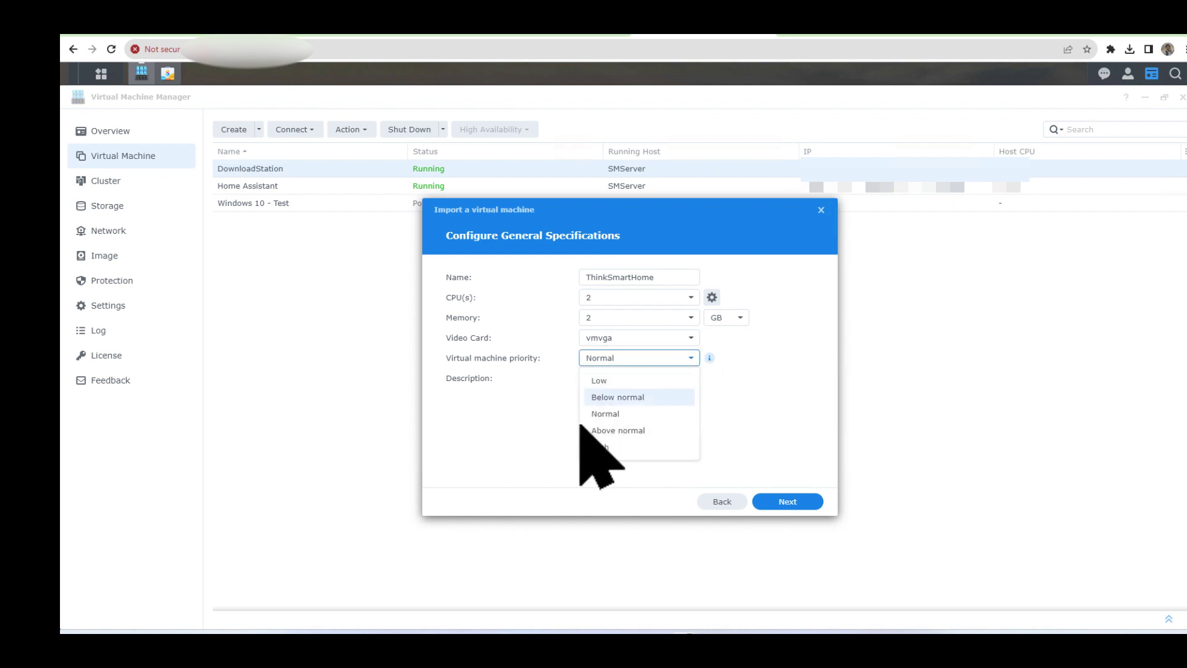
pyautogui.click(647, 432)
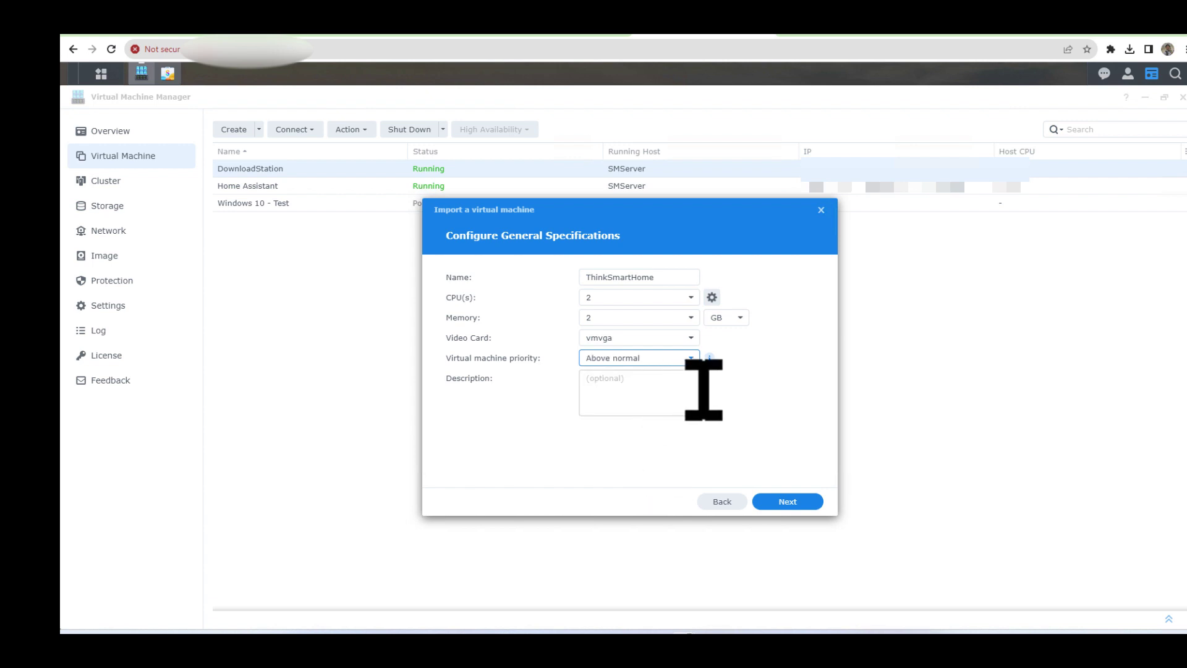
pyautogui.click(787, 503)
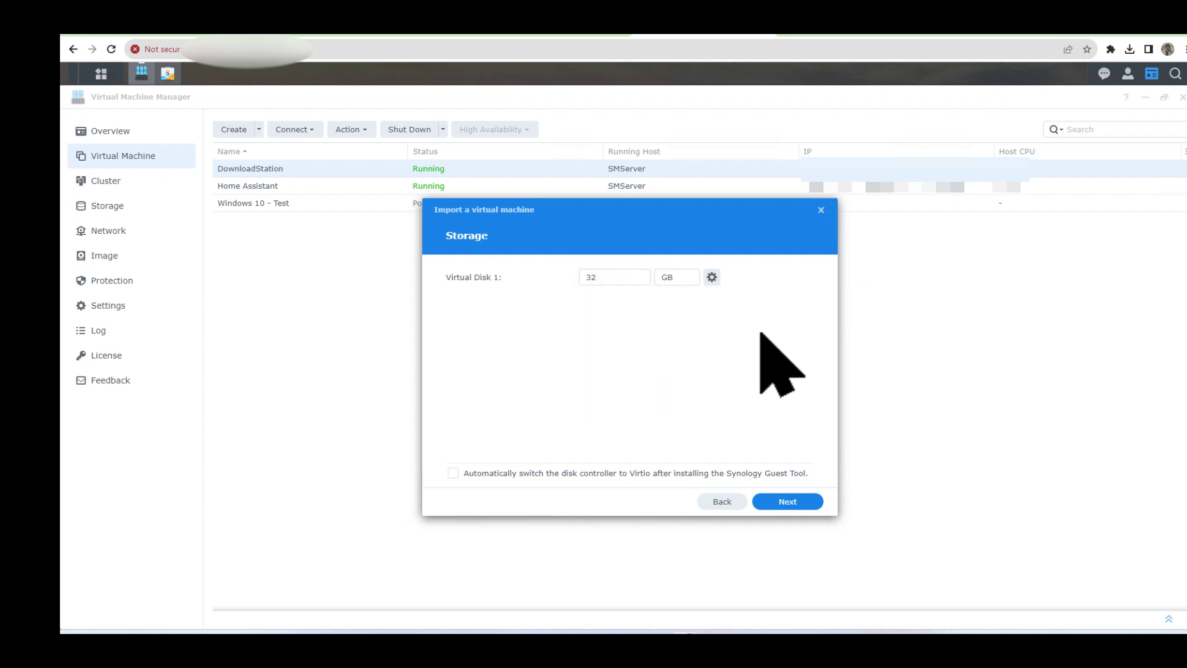
# Accept the 32 GB virtual disk and keep Default VM Network
pyautogui.click(789, 501)
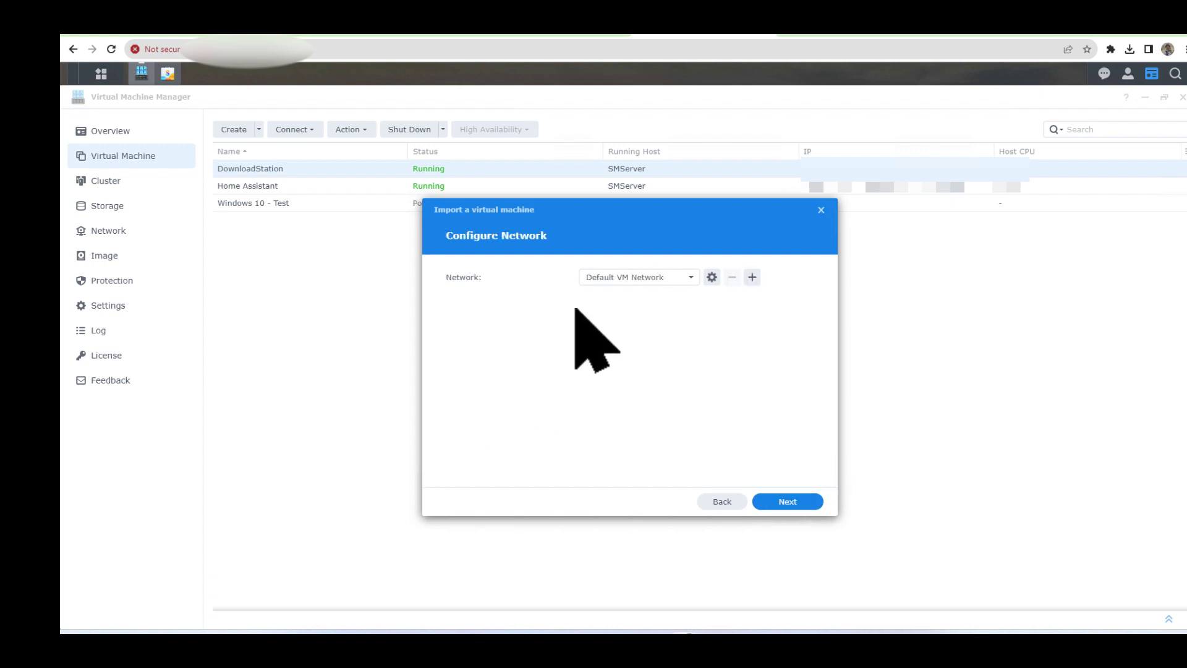
pyautogui.click(691, 279)
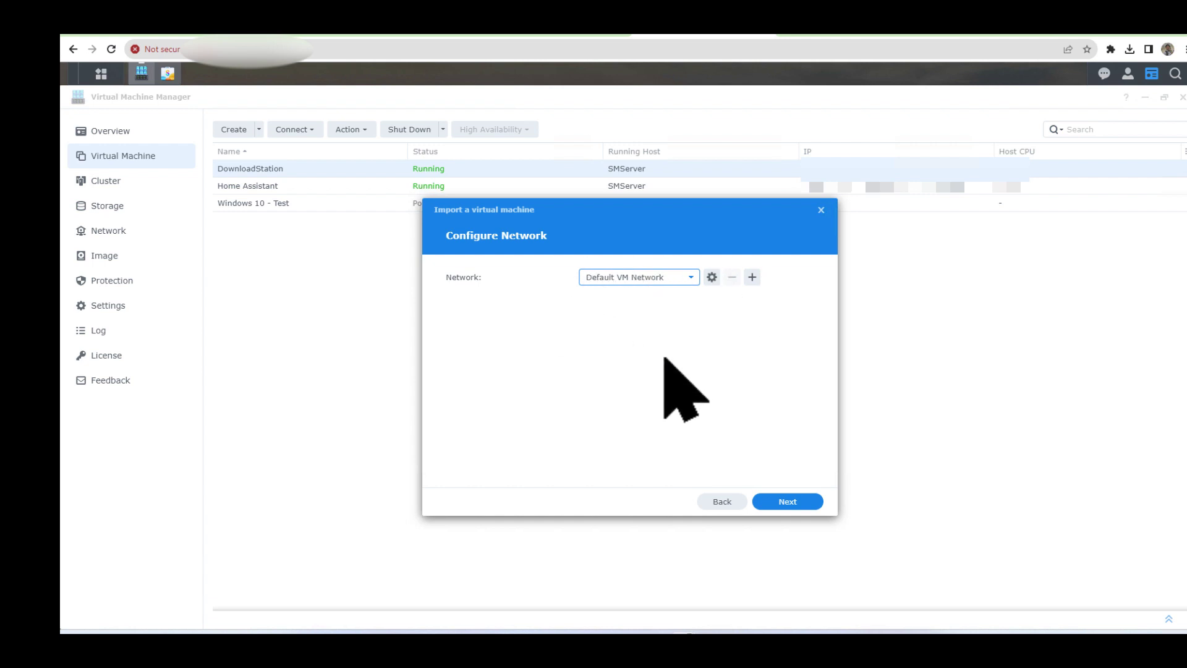
pyautogui.click(786, 502)
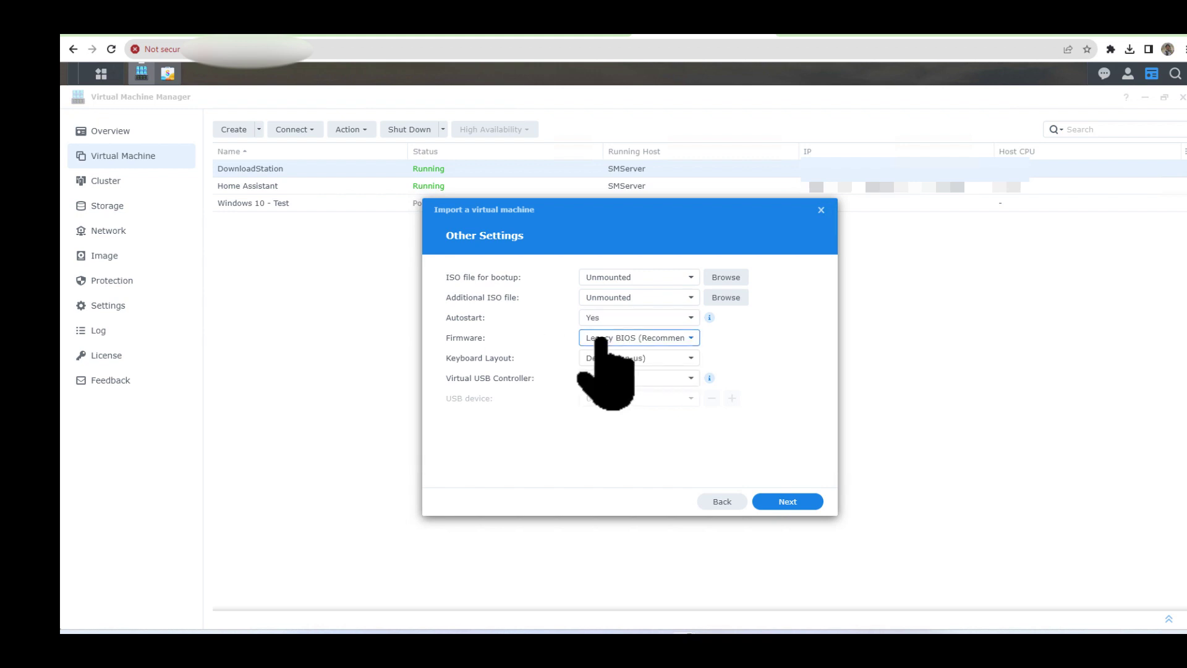
# Set UEFI firmware and a USB 3.0 controller, keeping the default keyboard and no USB device
pyautogui.click(603, 338)
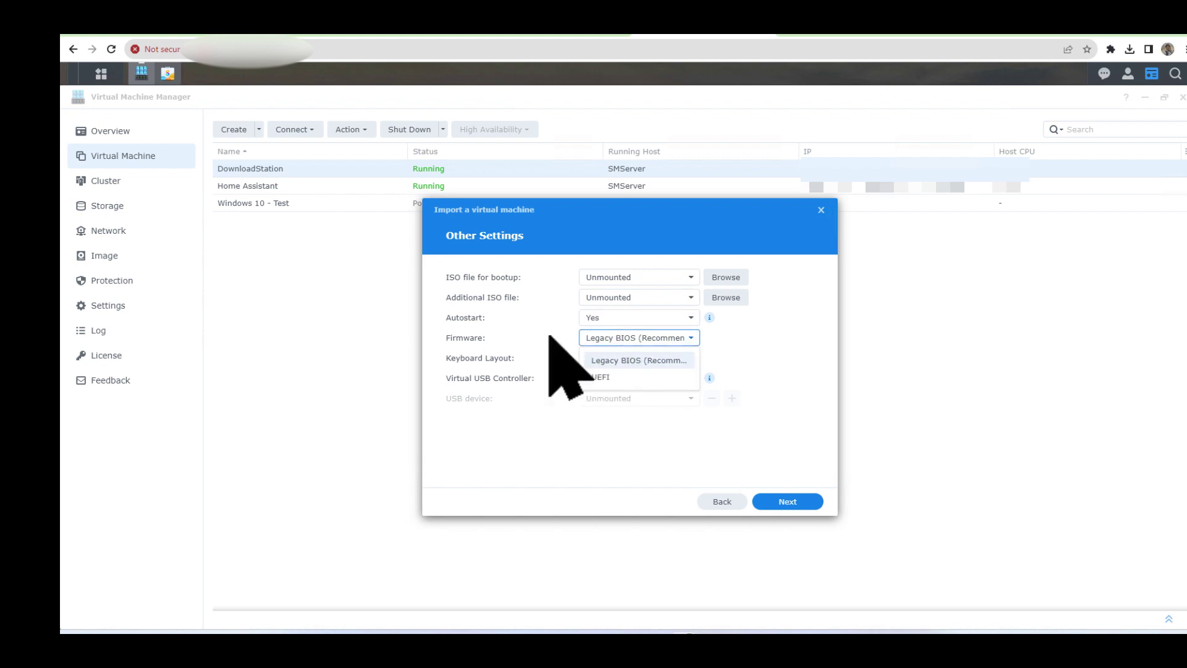
pyautogui.click(602, 379)
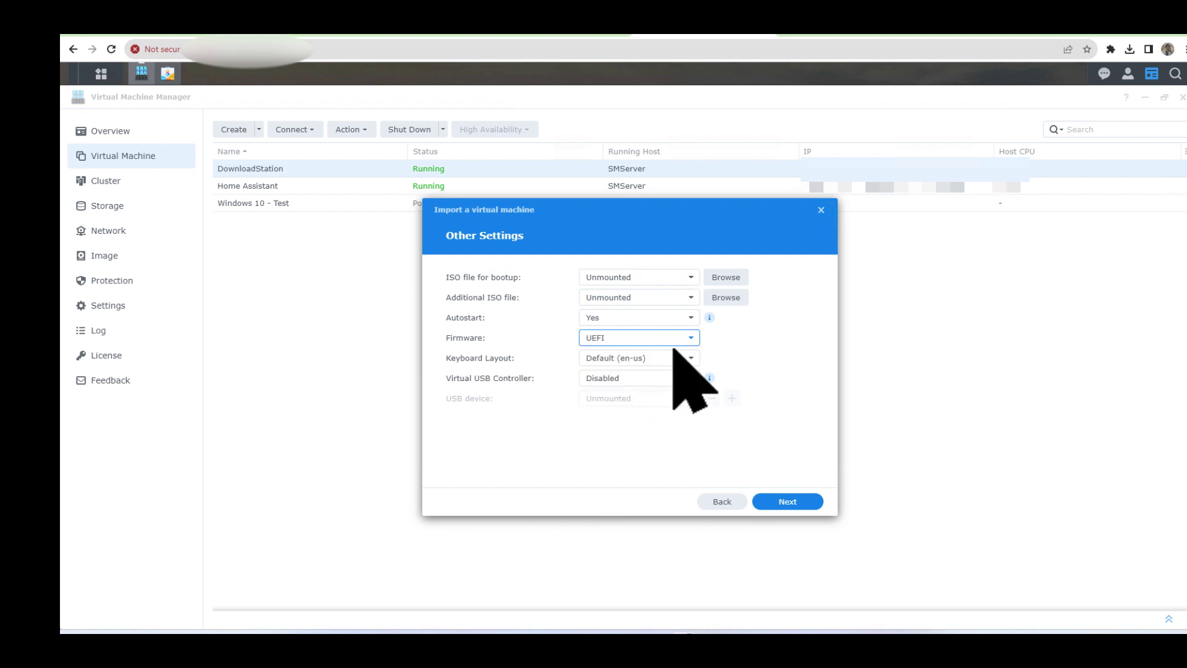
pyautogui.click(636, 359)
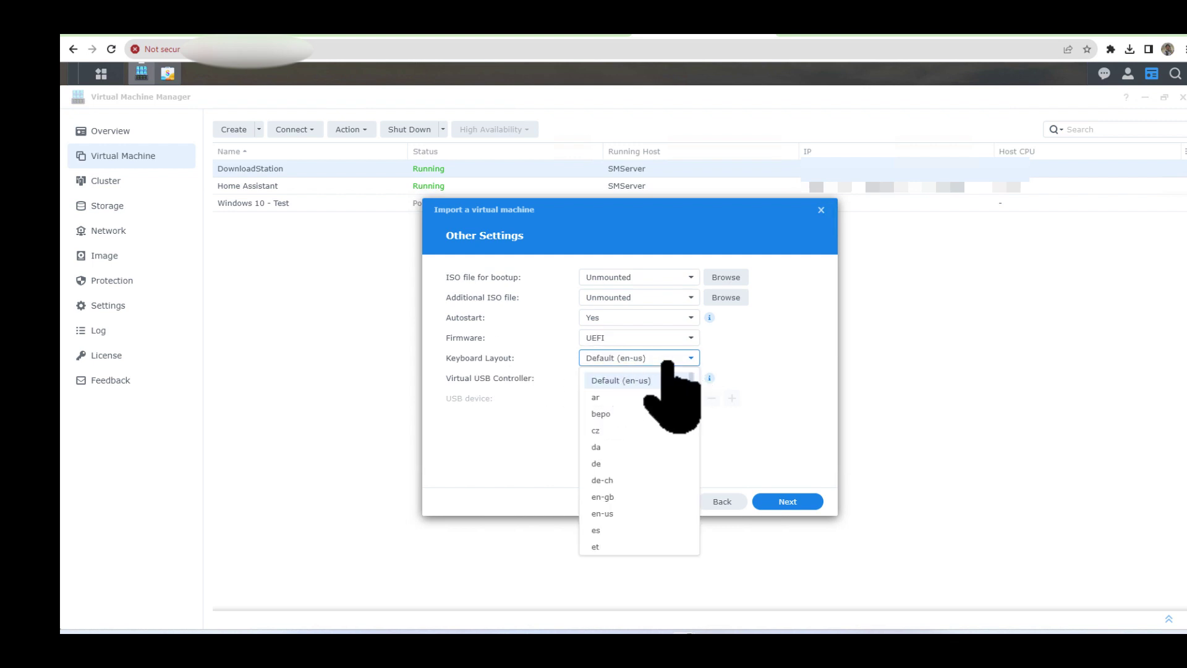
pyautogui.click(670, 371)
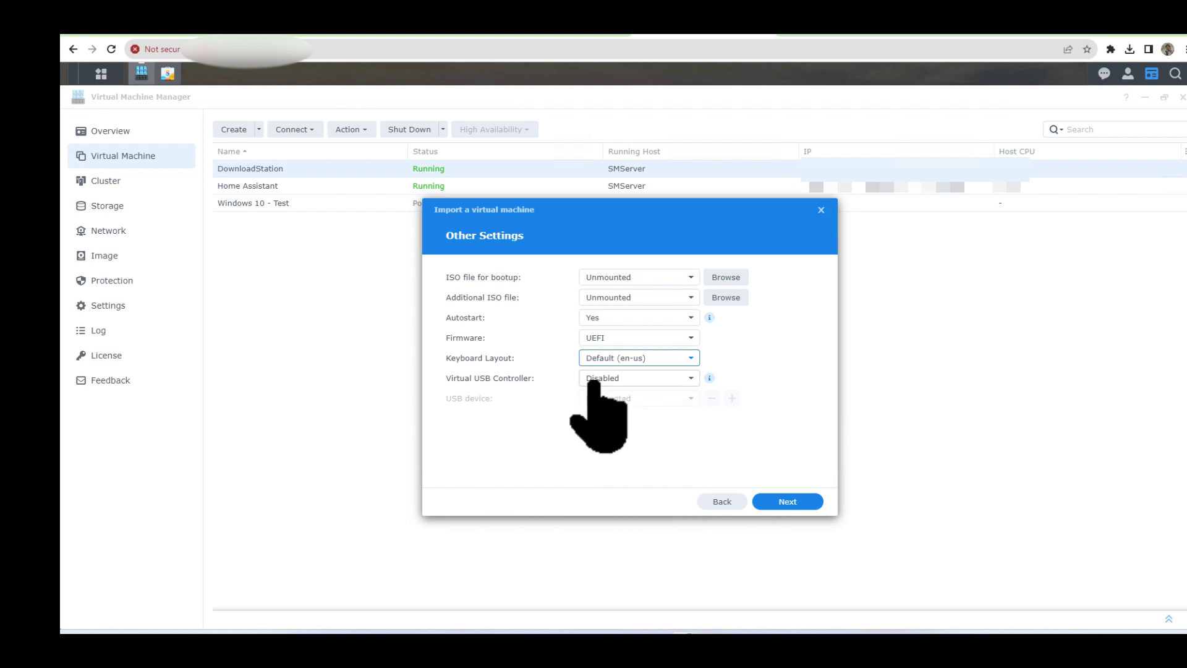
pyautogui.click(649, 378)
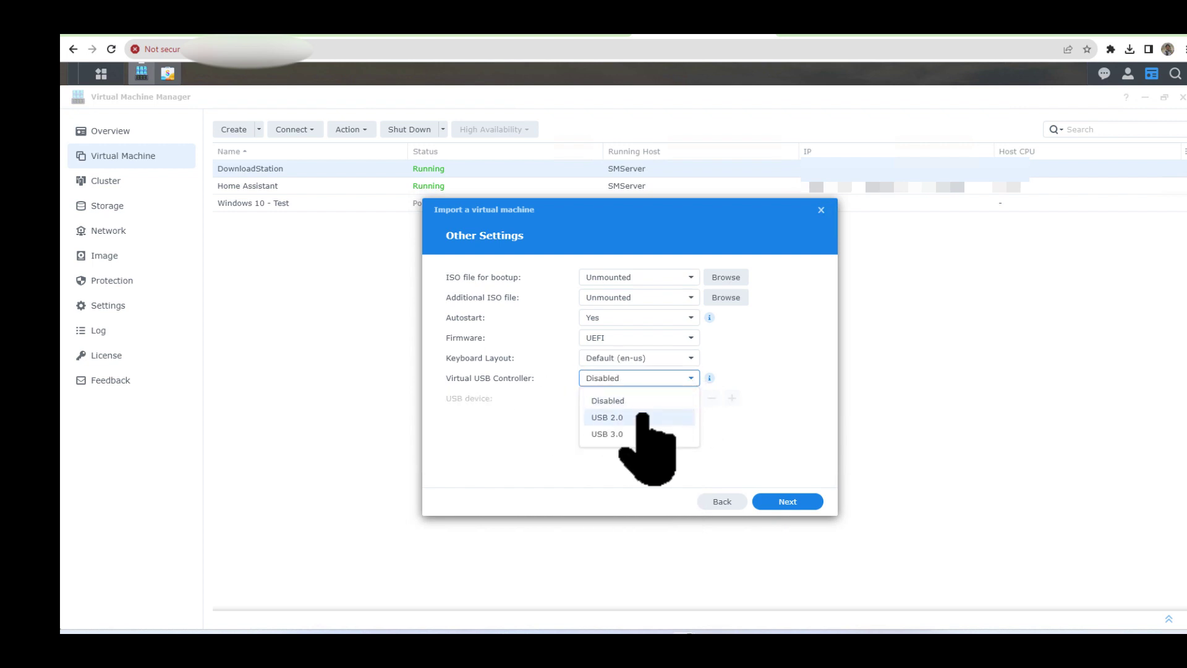
pyautogui.click(608, 435)
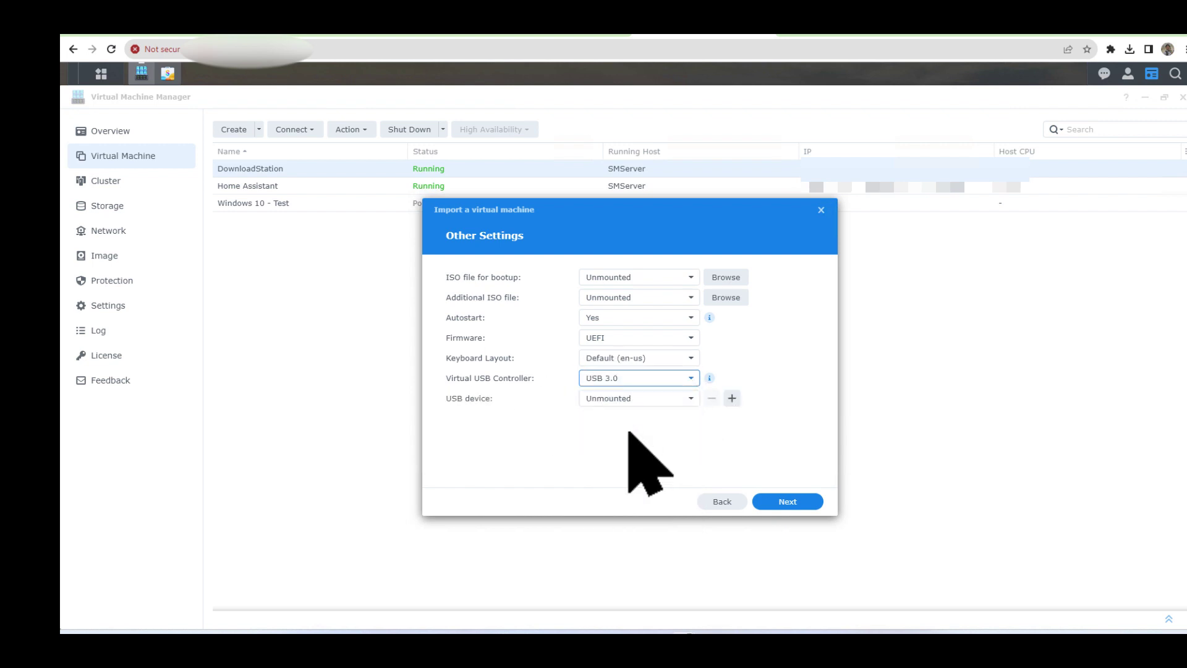
pyautogui.click(631, 398)
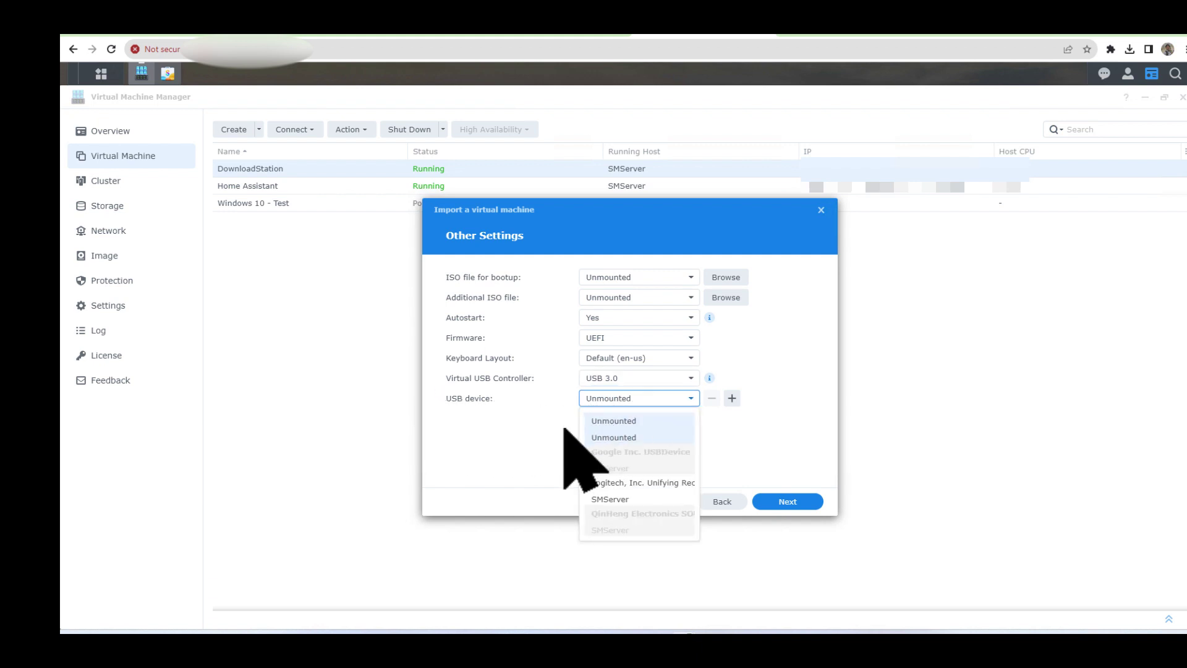
pyautogui.click(613, 421)
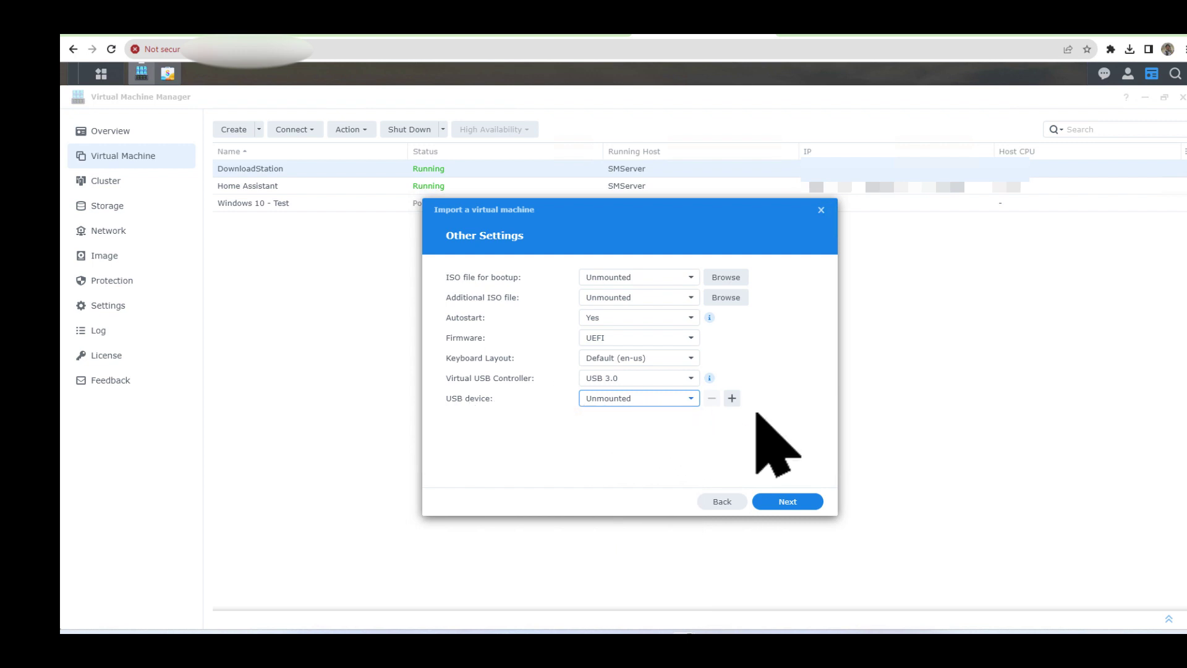
pyautogui.click(788, 501)
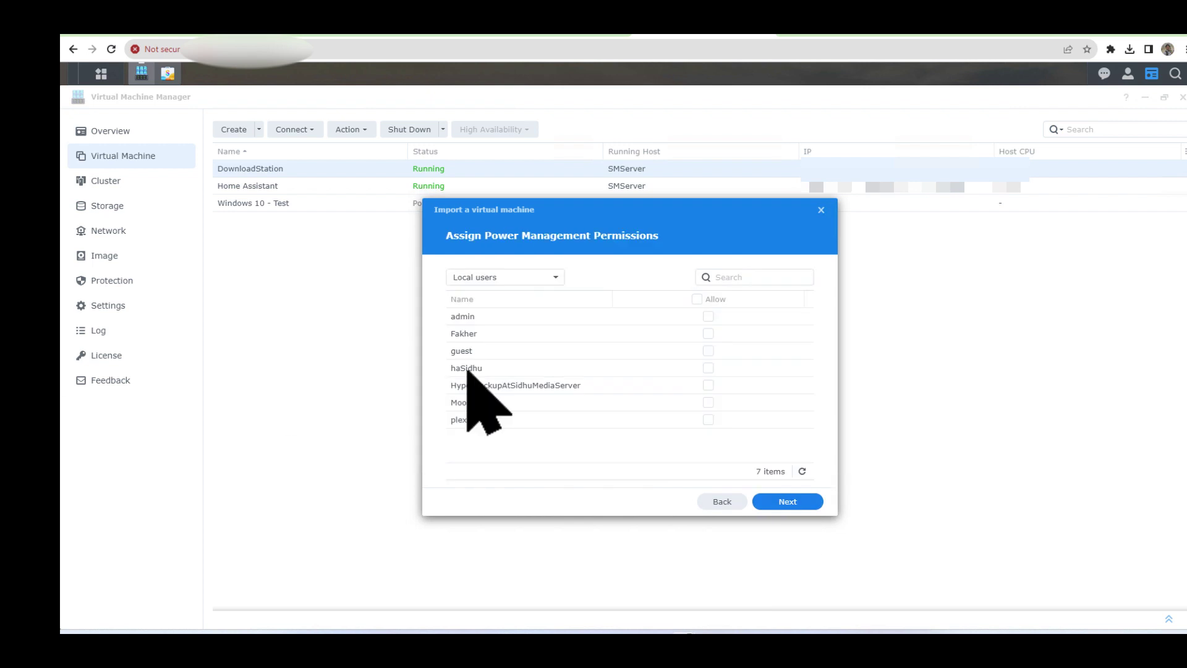
# Allow admin power management, power on after creation, and finish the import
pyautogui.click(708, 316)
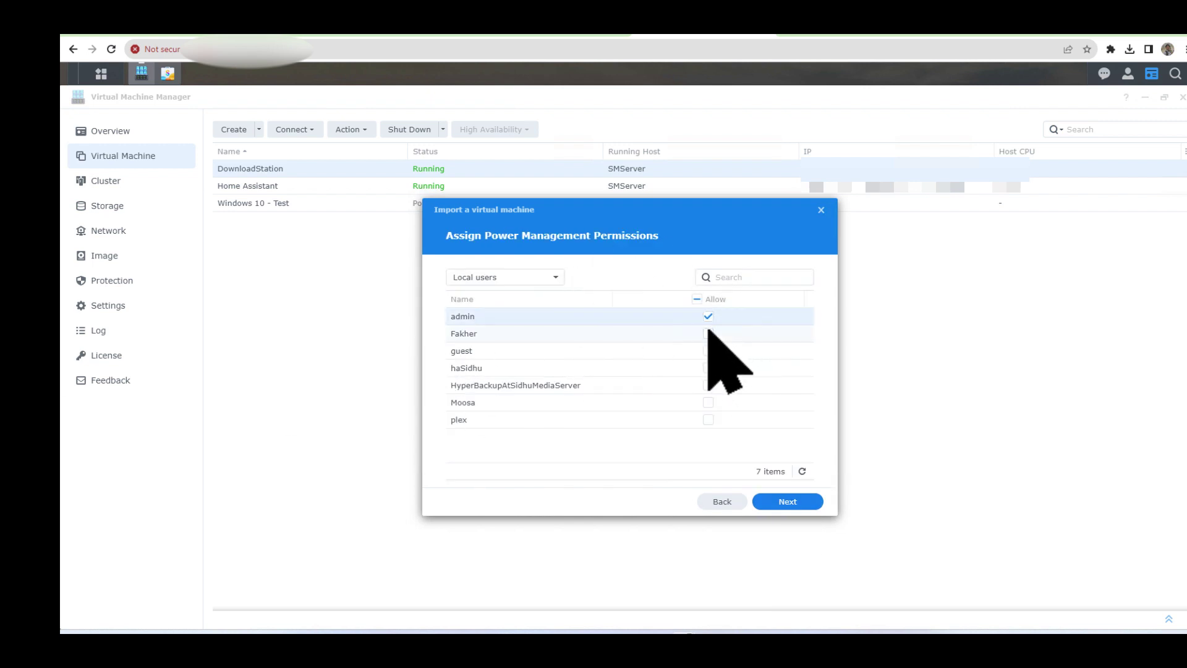
pyautogui.click(786, 502)
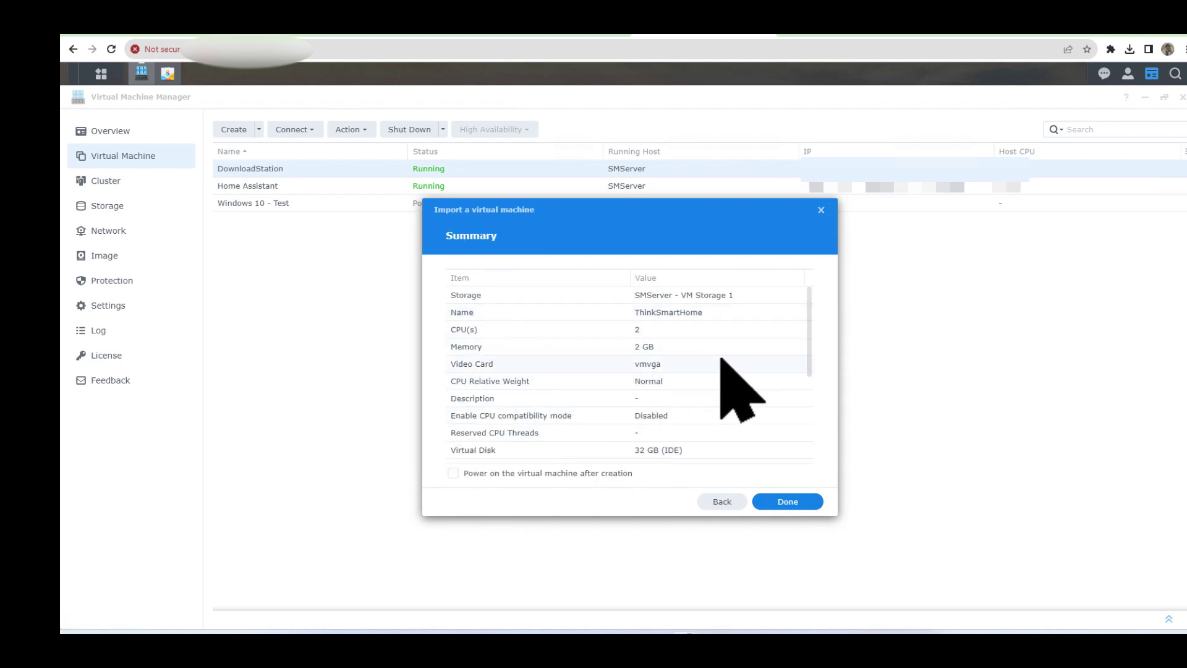
pyautogui.scroll(-3, 722, 360)
pyautogui.scroll(-3, 722, 362)
pyautogui.scroll(-2, 724, 366)
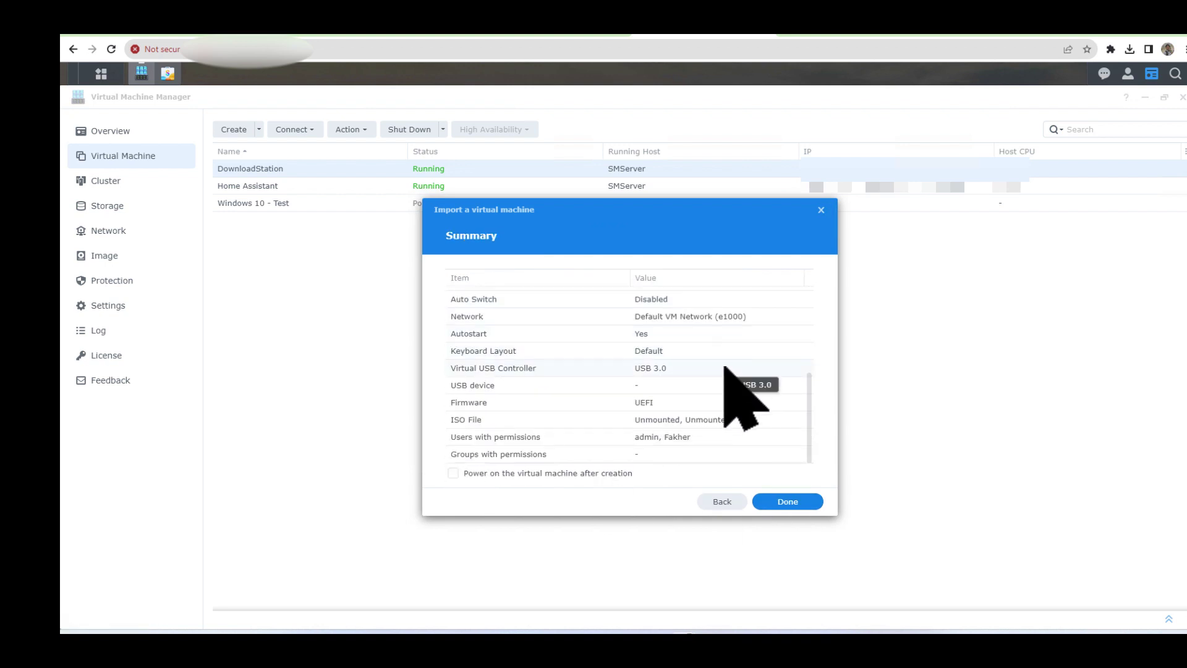
pyautogui.click(452, 473)
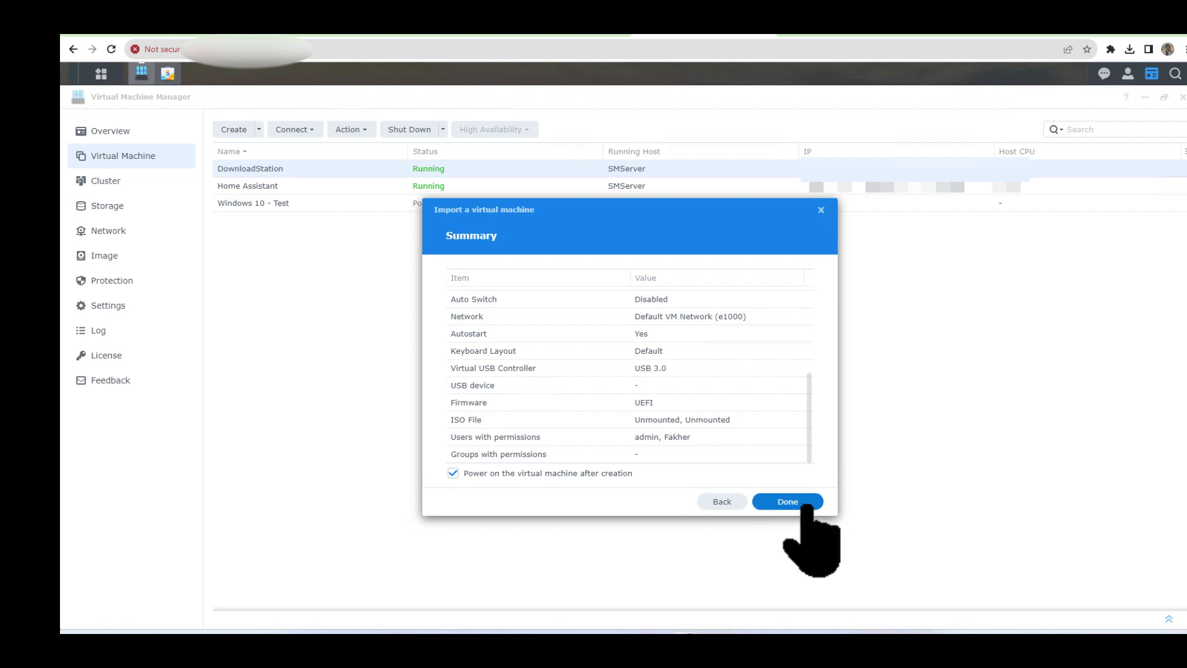
pyautogui.click(788, 502)
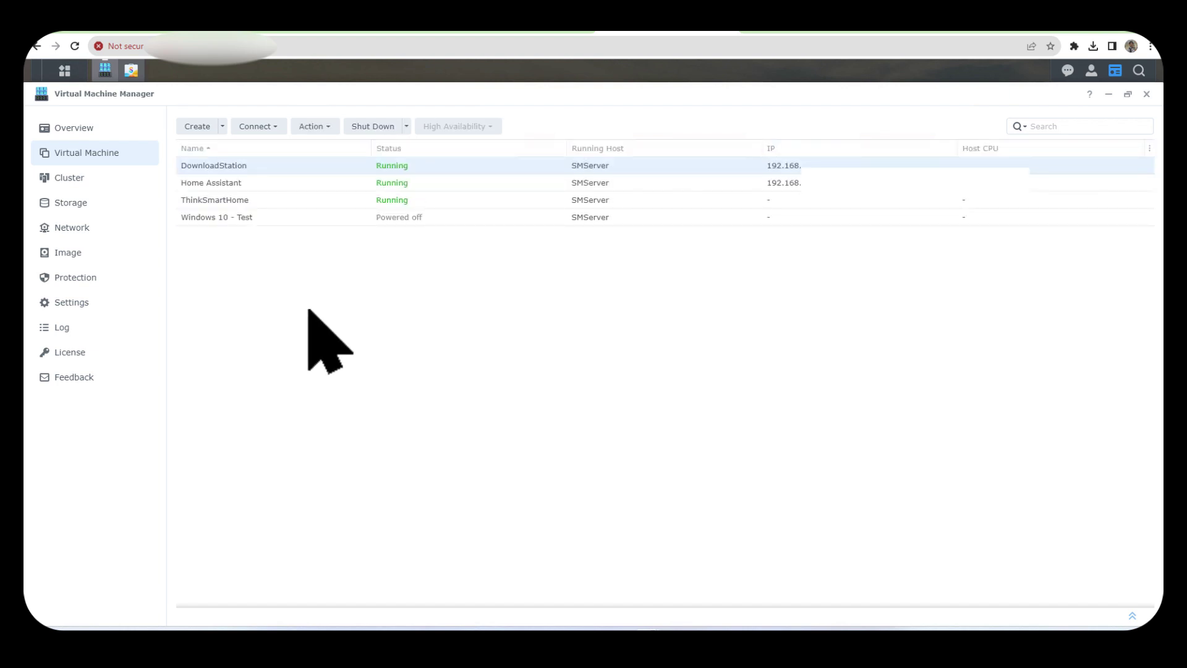
# Select the ThinkSmartHome VM in the list to read its IP address
pyautogui.click(891, 199)
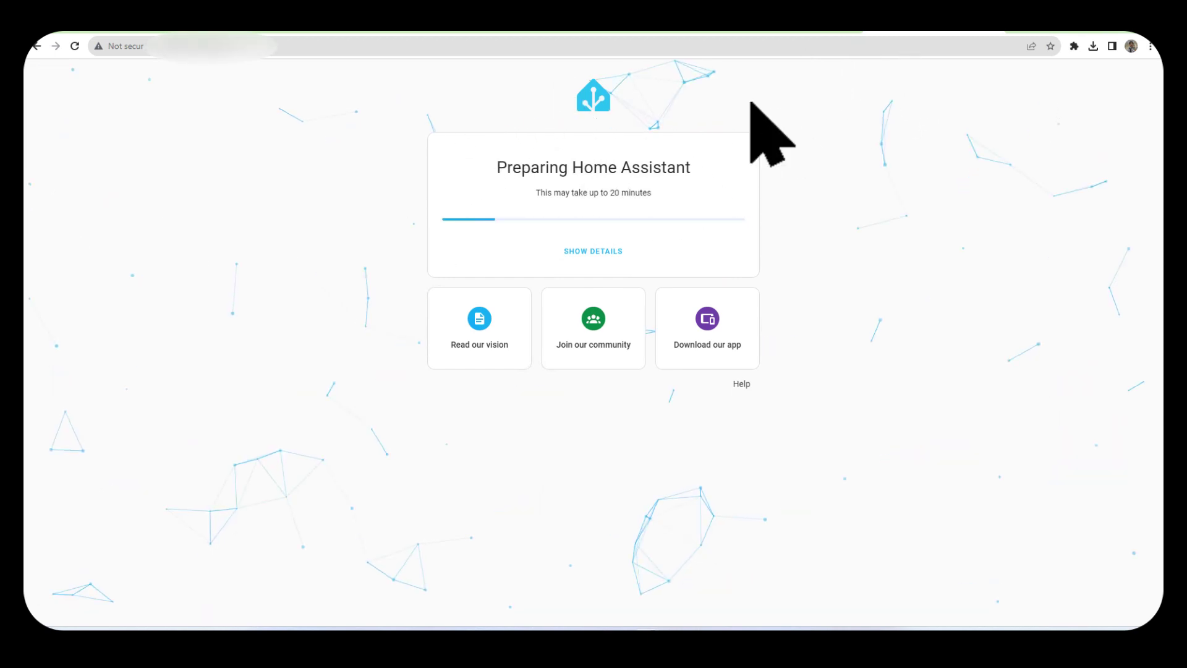
# Reveal the detailed setup log on the Preparing Home Assistant page
pyautogui.click(615, 250)
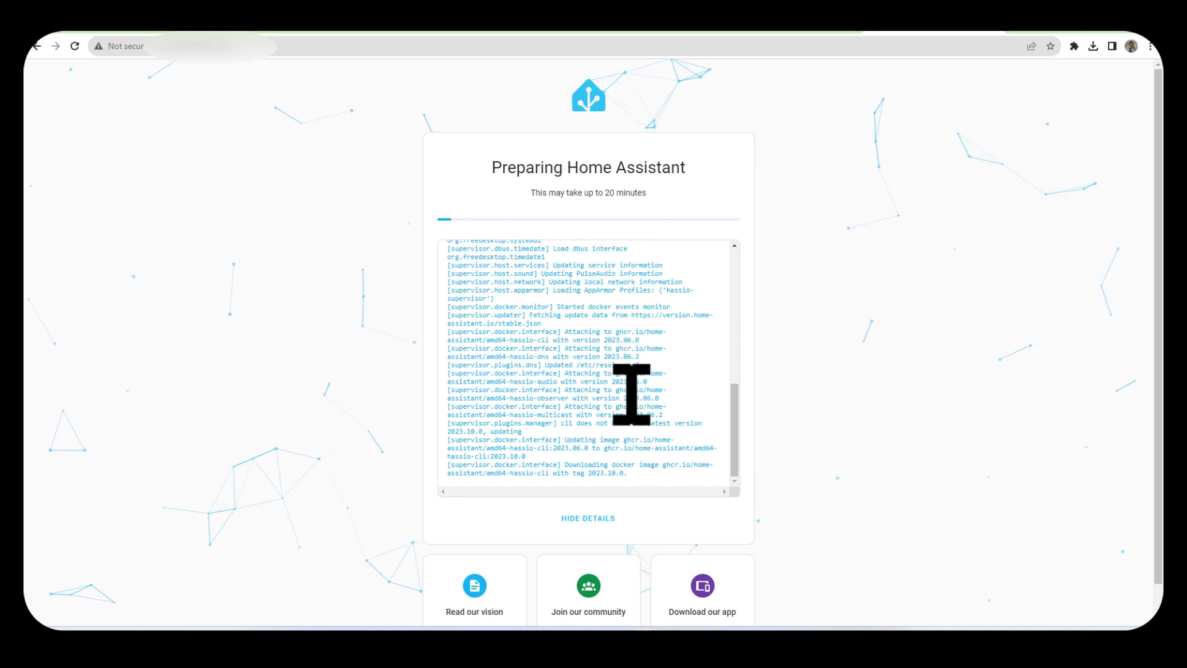
pyautogui.scroll(-1, 640, 400)
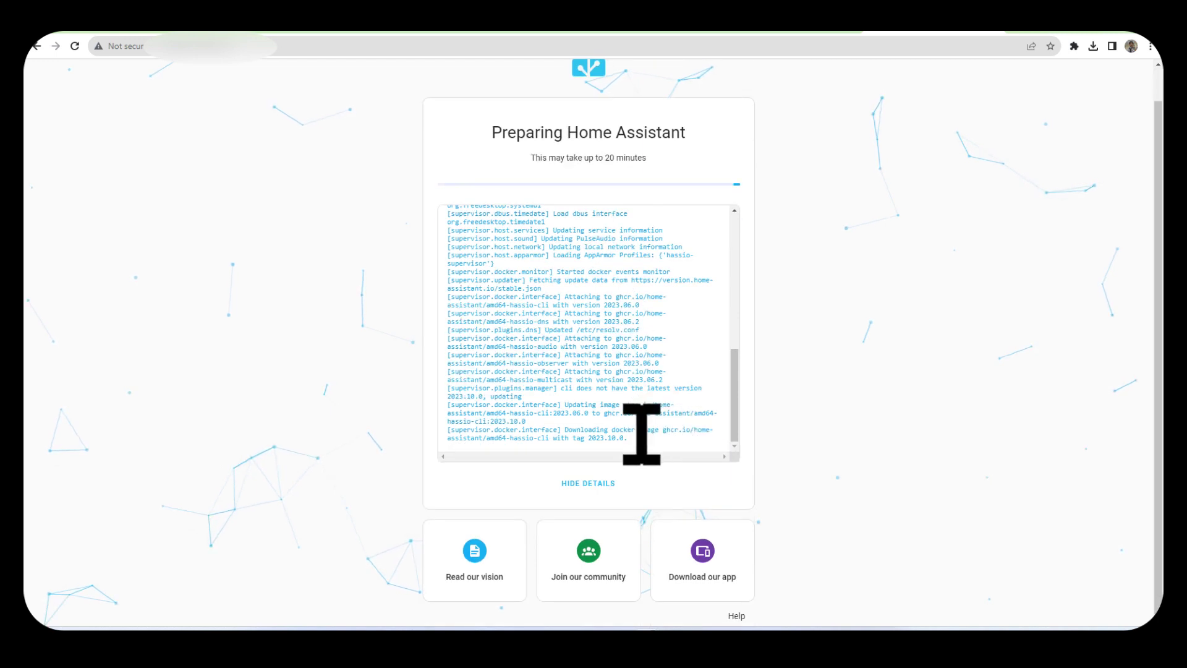
pyautogui.moveTo(734, 399)
pyautogui.mouseDown()
pyautogui.moveTo(733, 269)
pyautogui.moveTo(734, 454)
pyautogui.mouseUp()
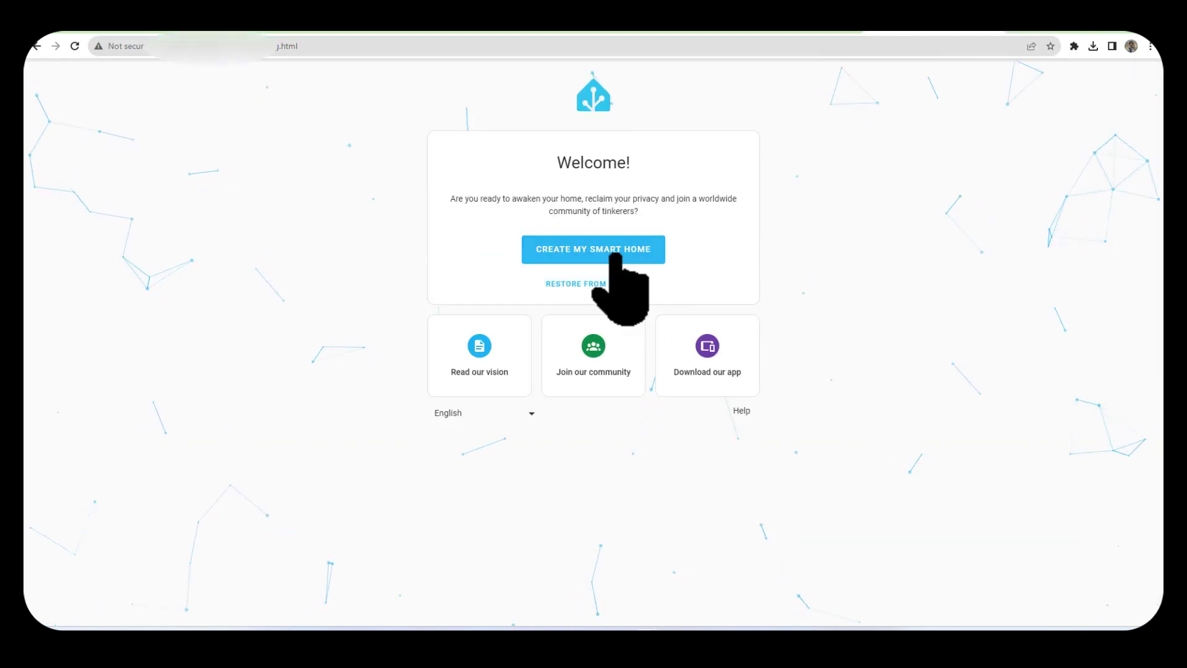
# Start a new smart home and create the ThinkSmartHome account with name, username and confirmed password
pyautogui.click(612, 249)
pyautogui.click(519, 223)
pyautogui.write('ThinkSmartHome')
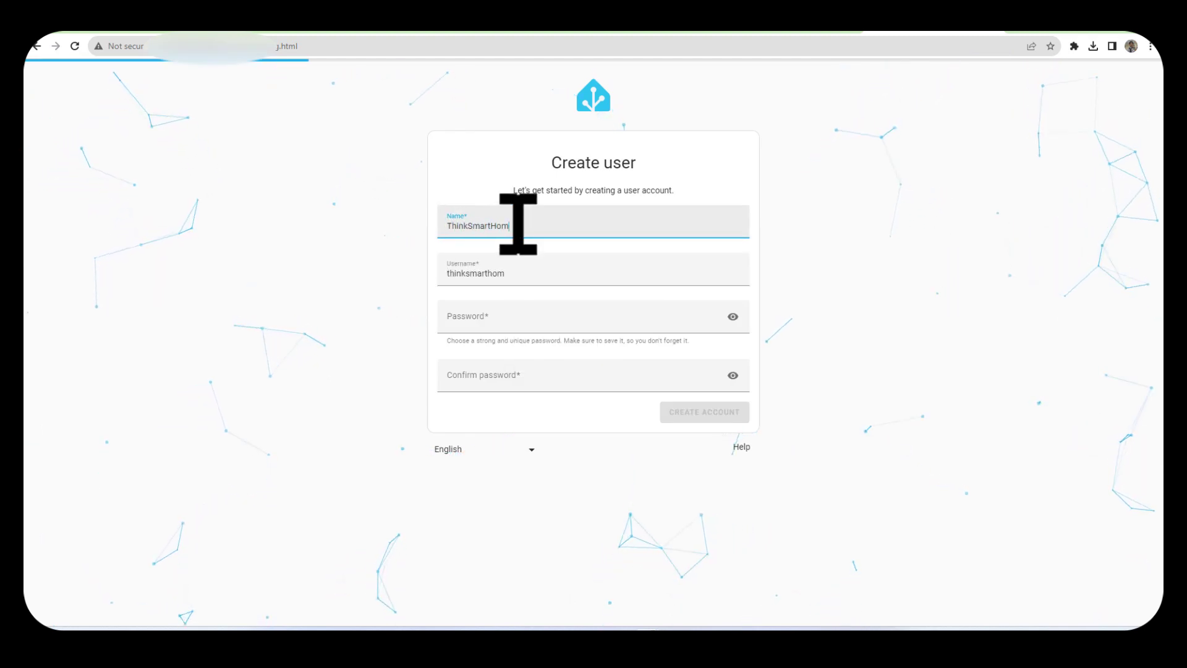
pyautogui.click(522, 316)
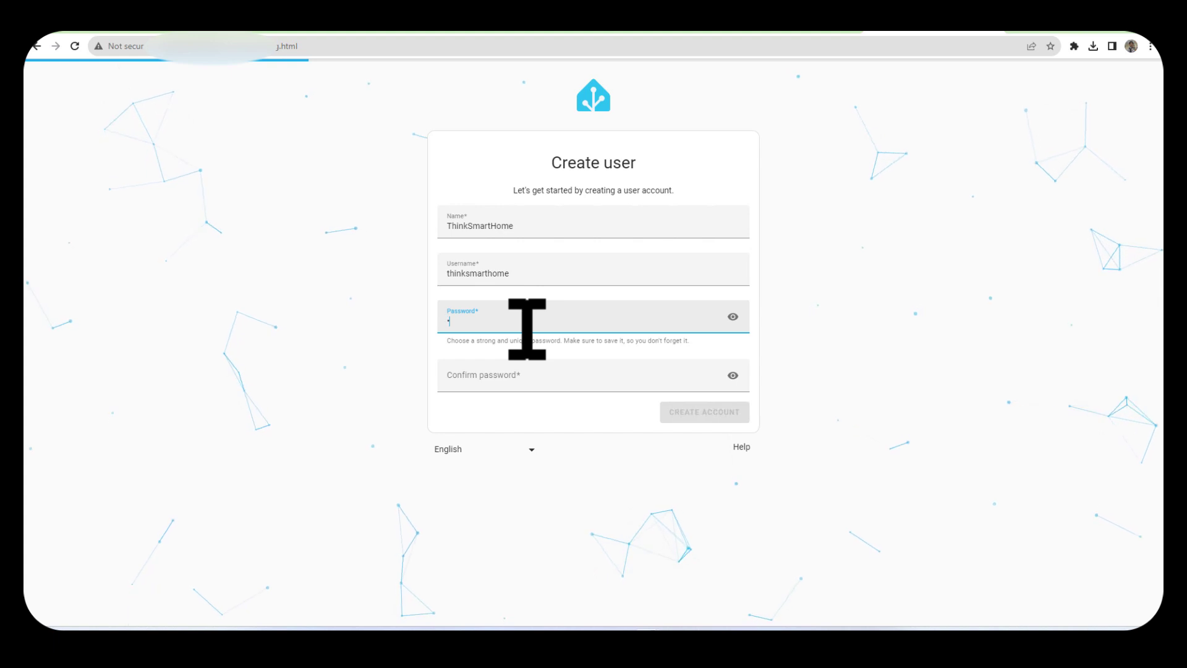
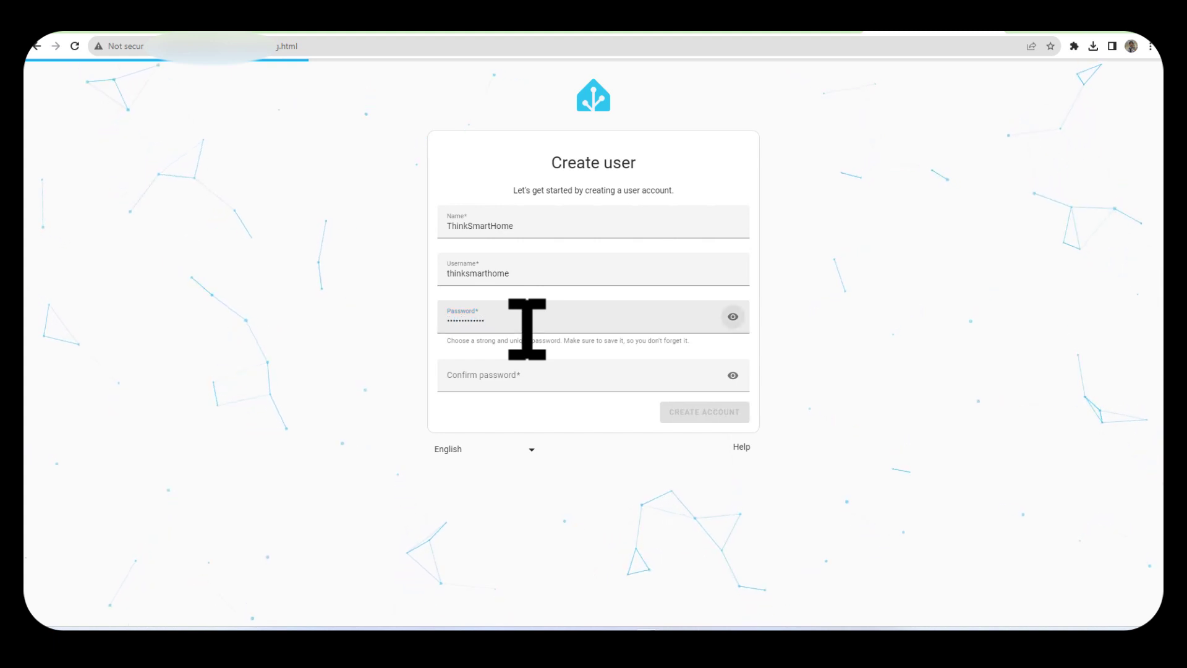
pyautogui.press('Tab')
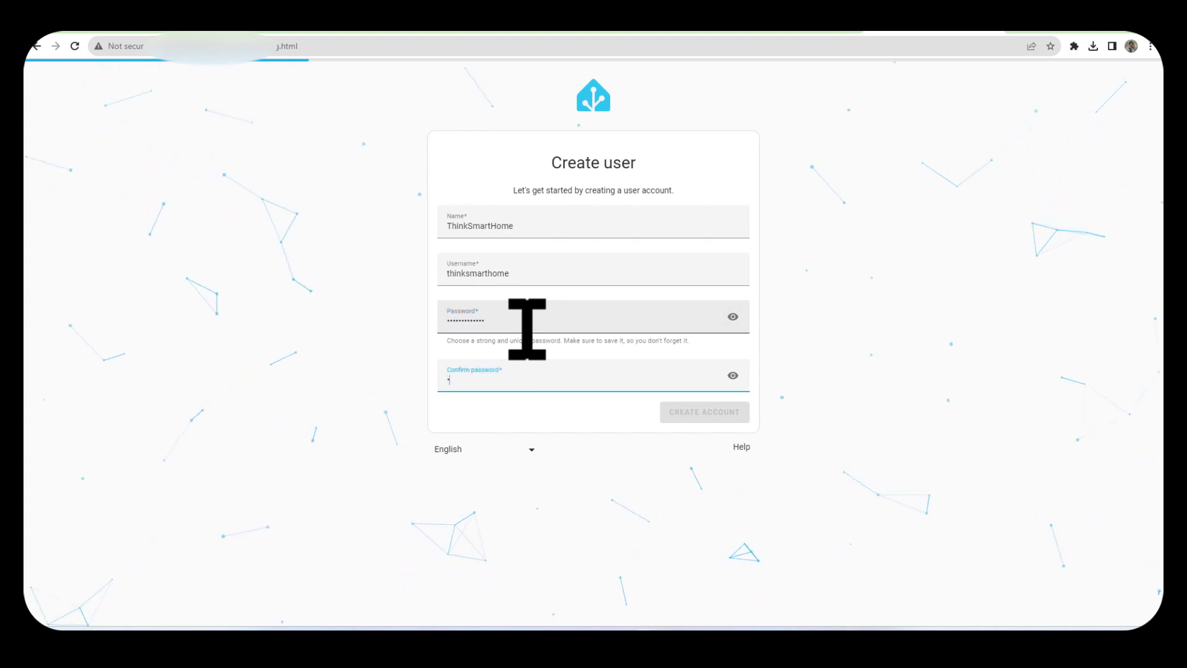
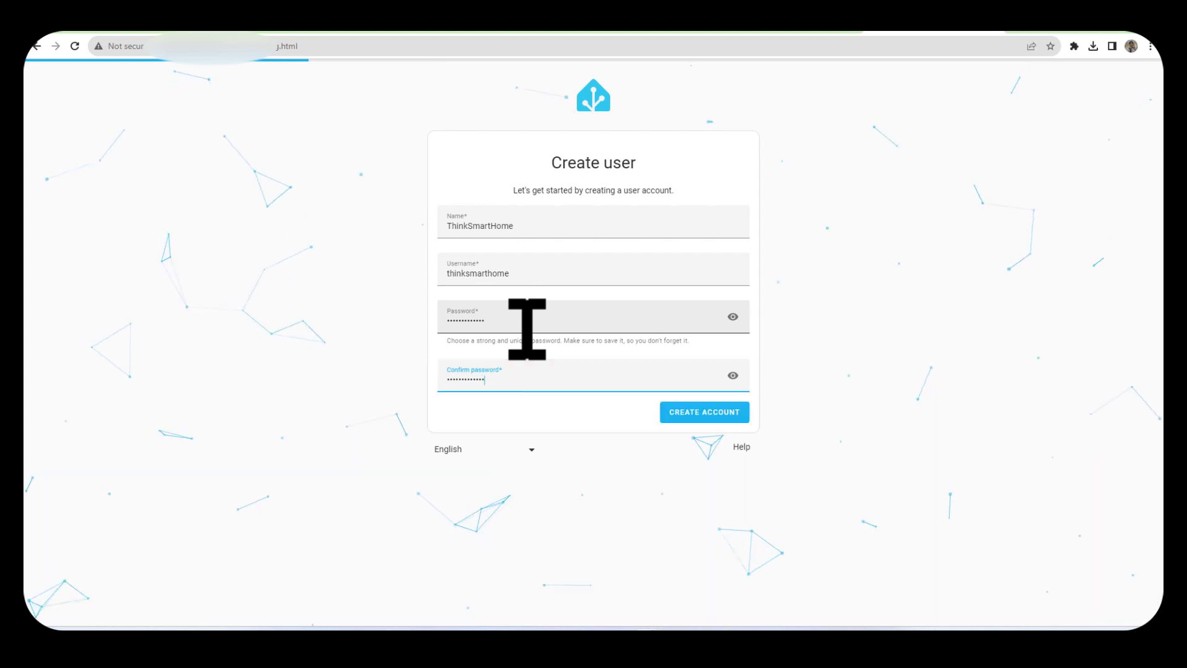
pyautogui.click(705, 412)
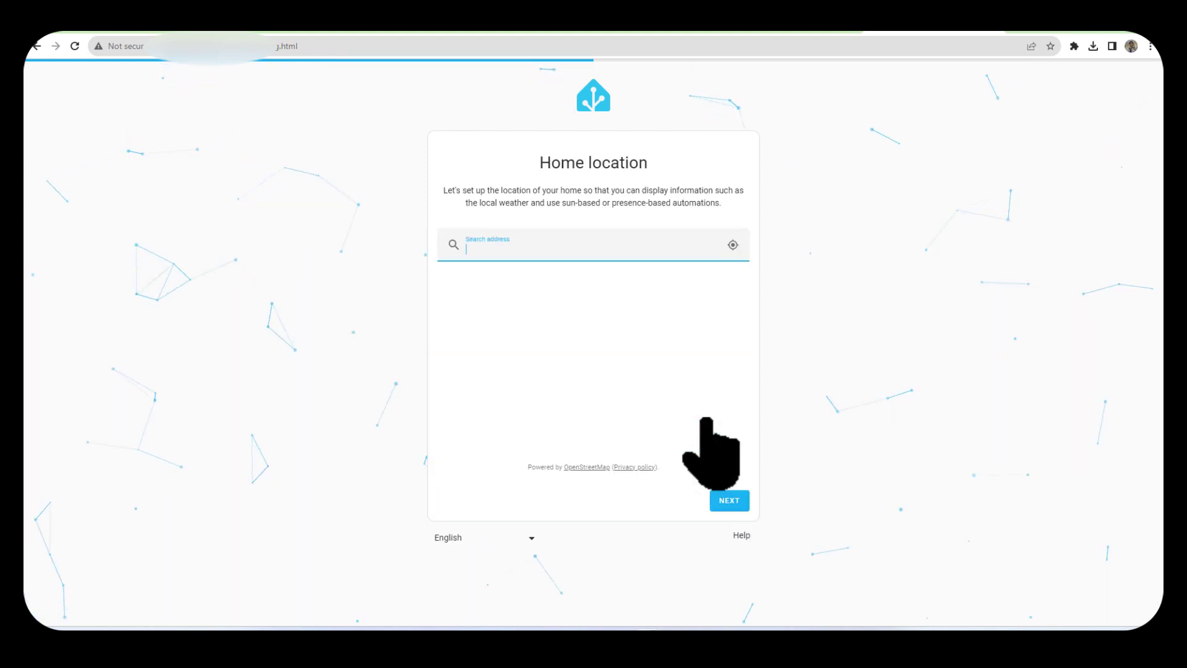
# Choose Perth, Western Australia from the address search as home location, then finish onboarding
pyautogui.click(520, 244)
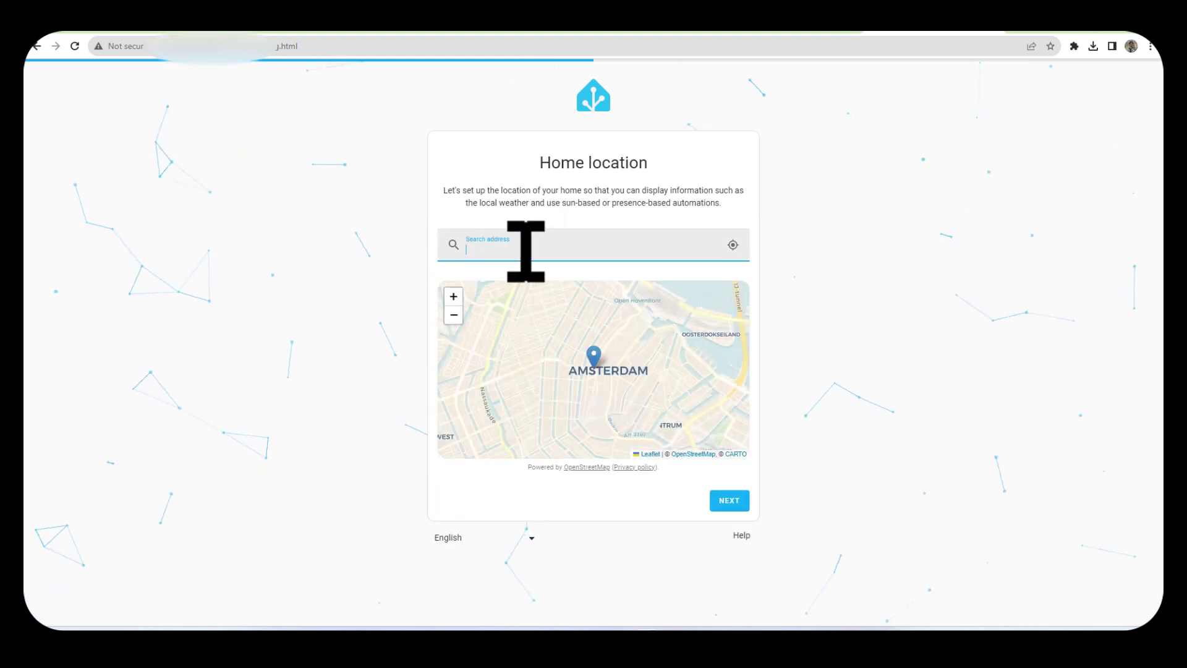
pyautogui.write('Perth')
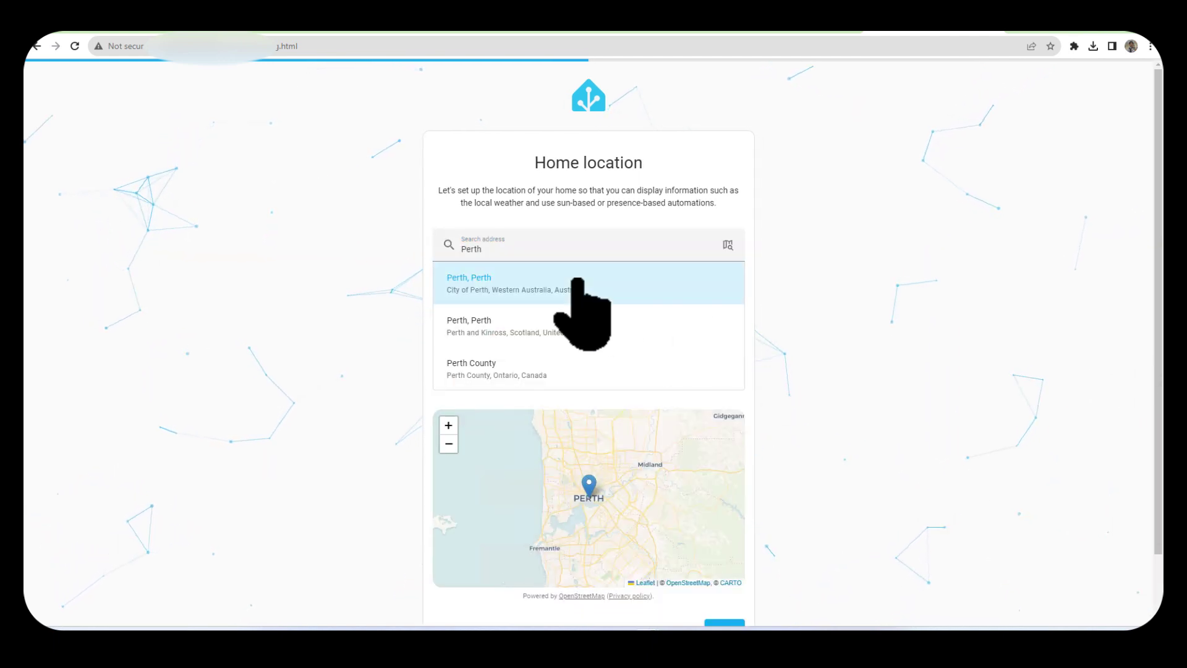
pyautogui.click(668, 282)
pyautogui.click(723, 569)
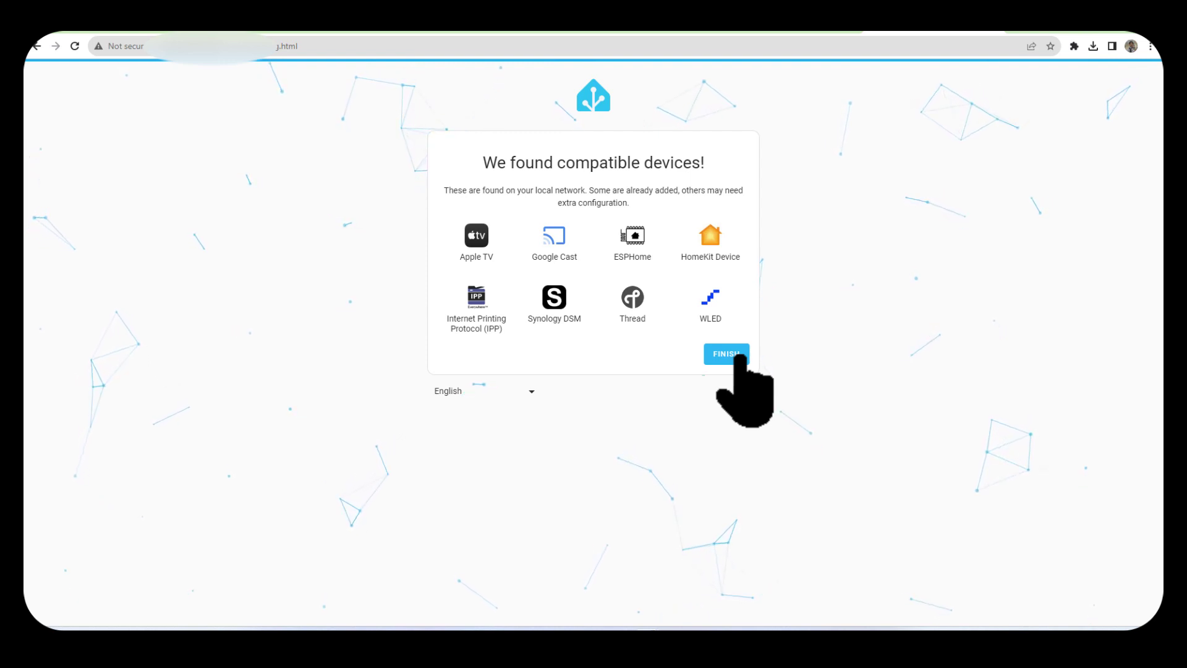
pyautogui.click(727, 354)
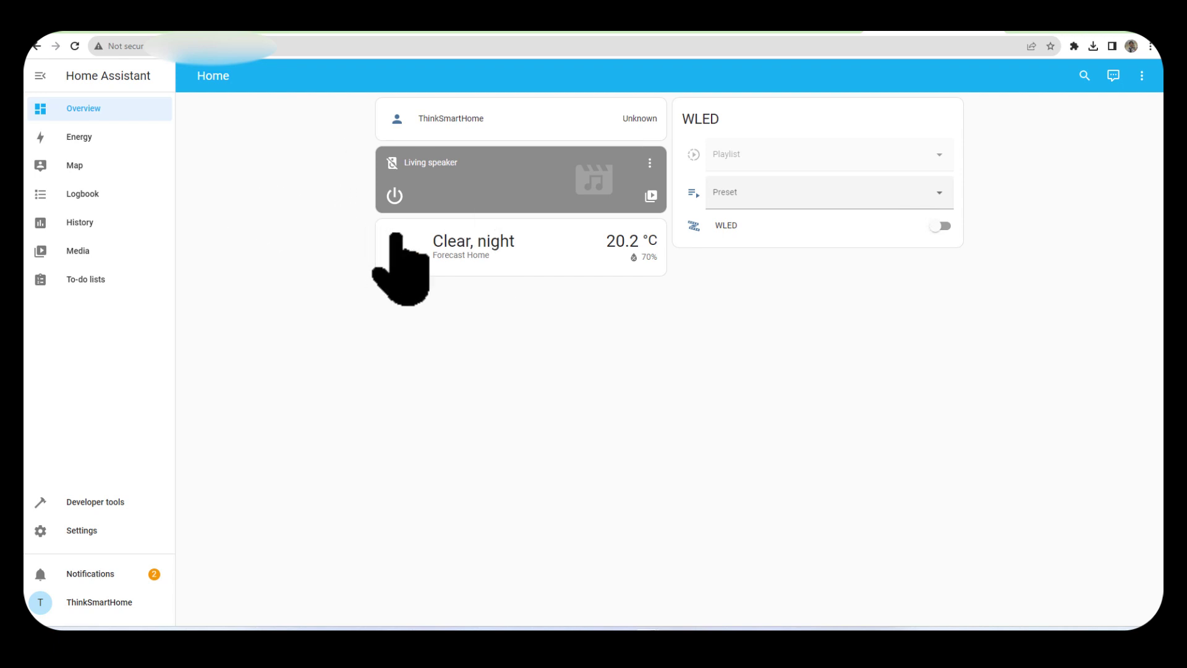
# Go to Settings and open the Devices & services integrations page
pyautogui.click(82, 530)
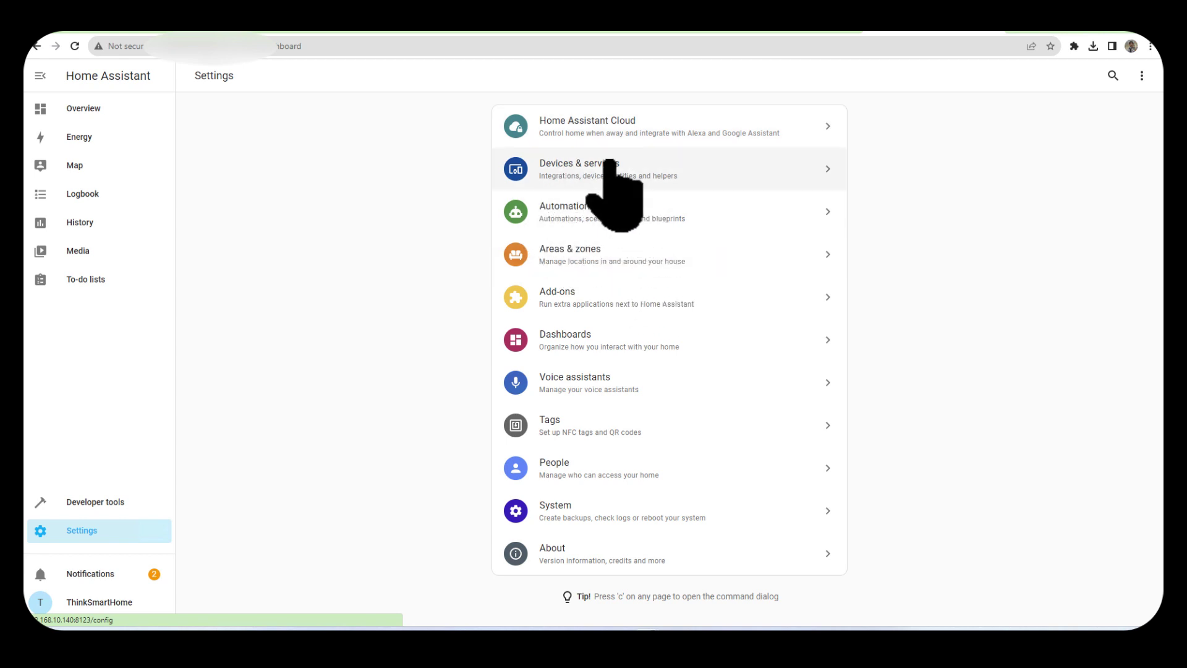
pyautogui.click(650, 169)
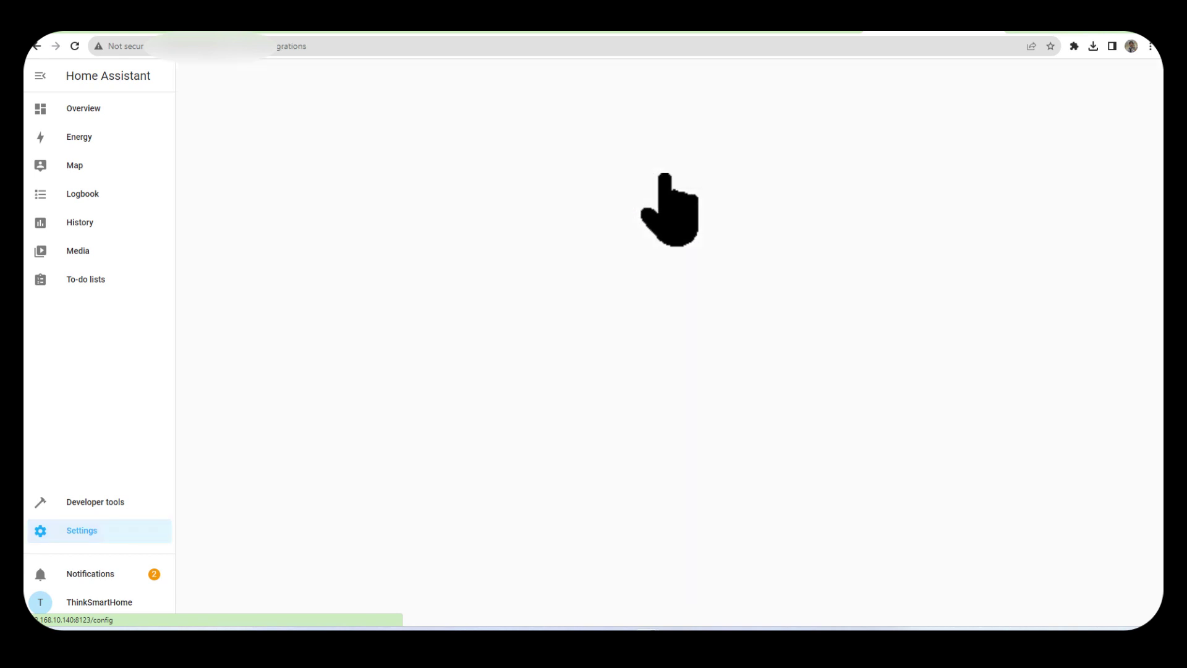